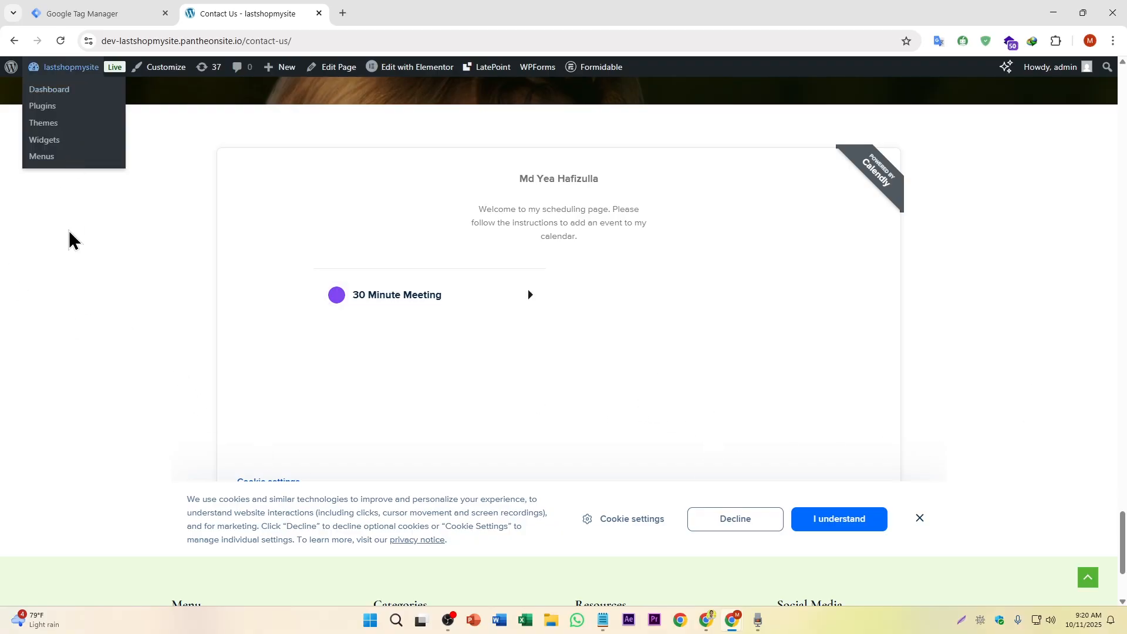
# Switch to Google Tag Manager and add a new Custom HTML tag in the Lastshopmysite container.
pyautogui.click(66, 17)
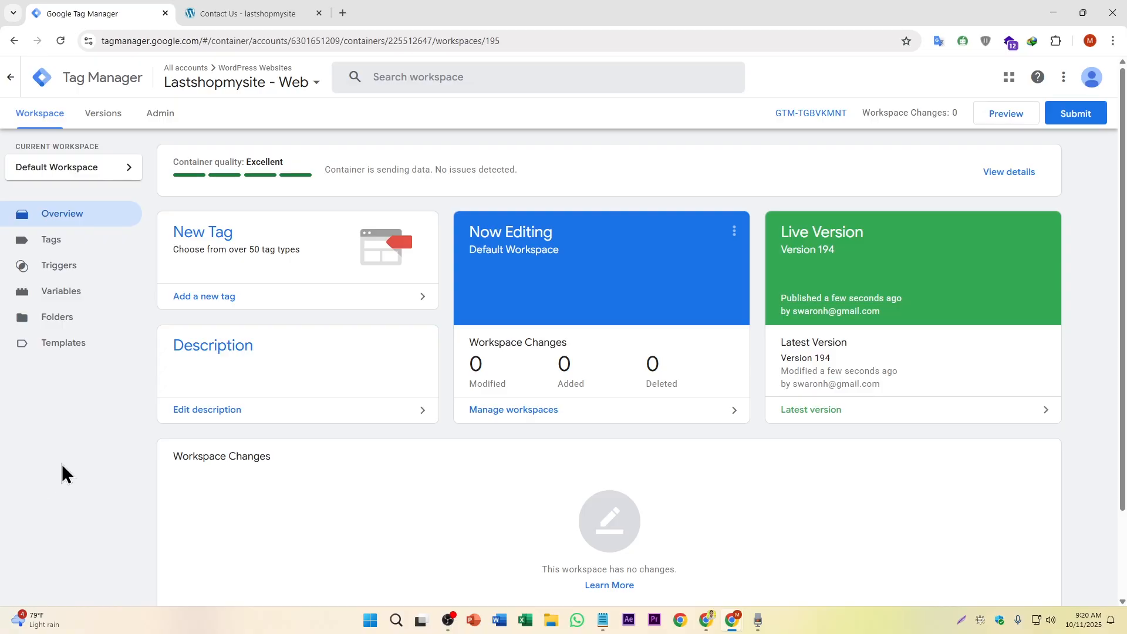
pyautogui.click(215, 241)
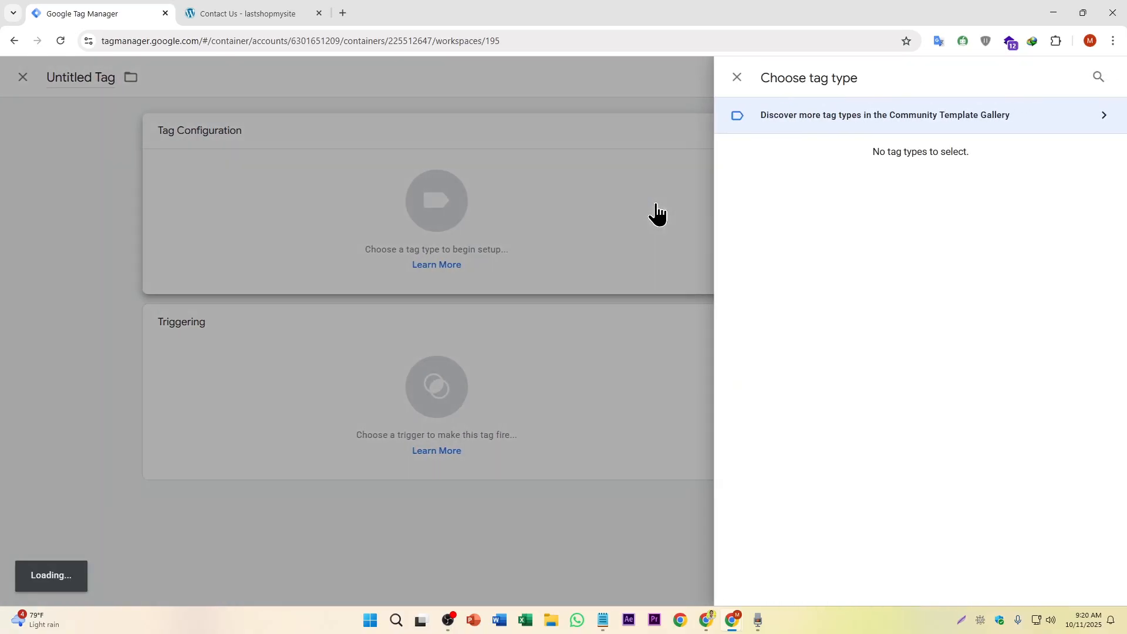
pyautogui.click(800, 464)
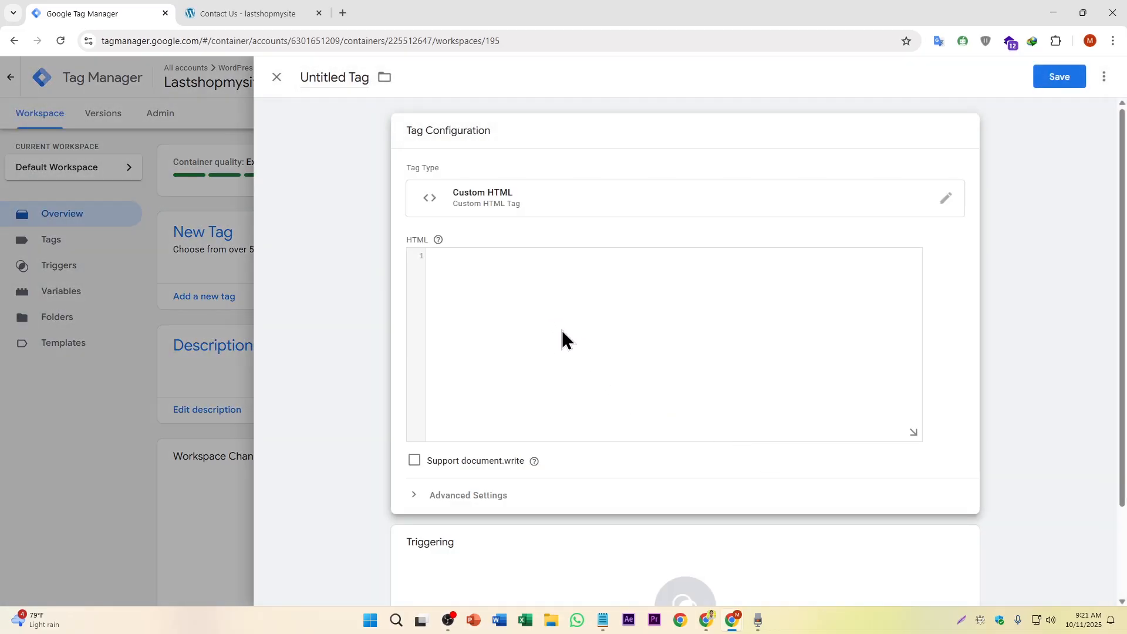
# Copy the whole Calendly listener script from the Notepad file and paste it into the Custom HTML tag's code.
pyautogui.click(603, 621)
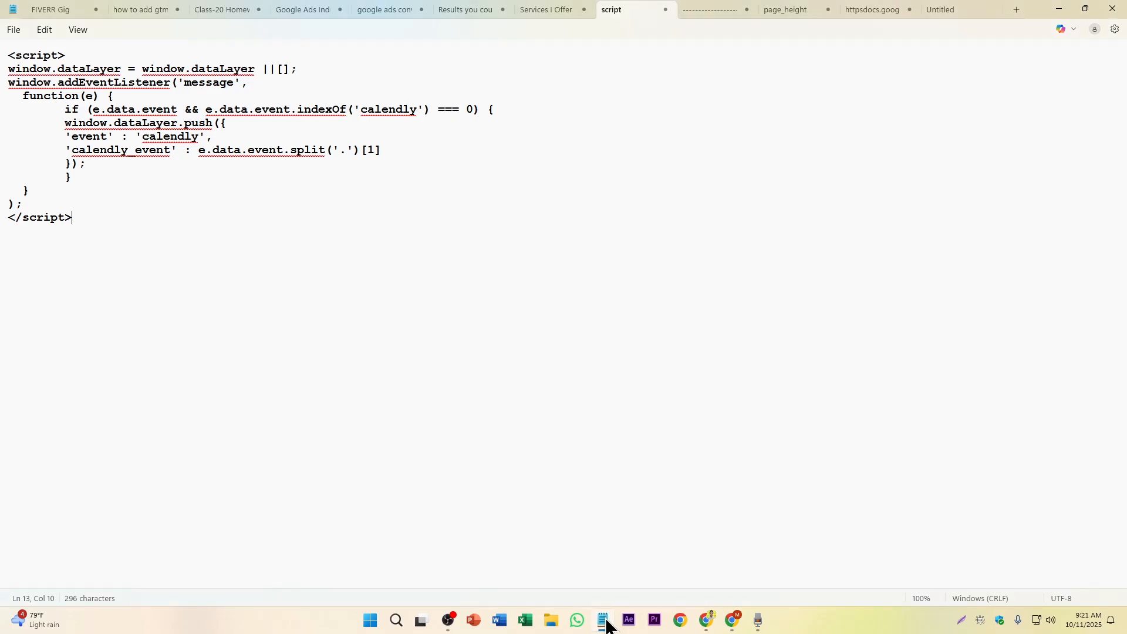
pyautogui.hotkey('ctrl', 'a')
pyautogui.hotkey('ctrl', 'c')
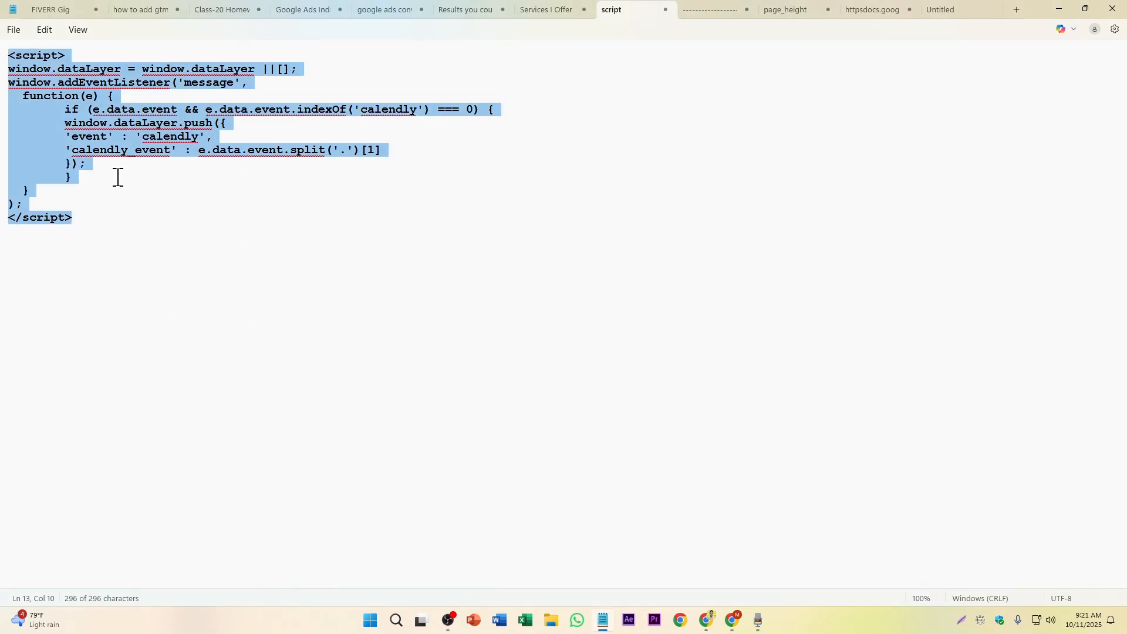
pyautogui.hotkey('alt', 'Tab')
pyautogui.click(474, 265)
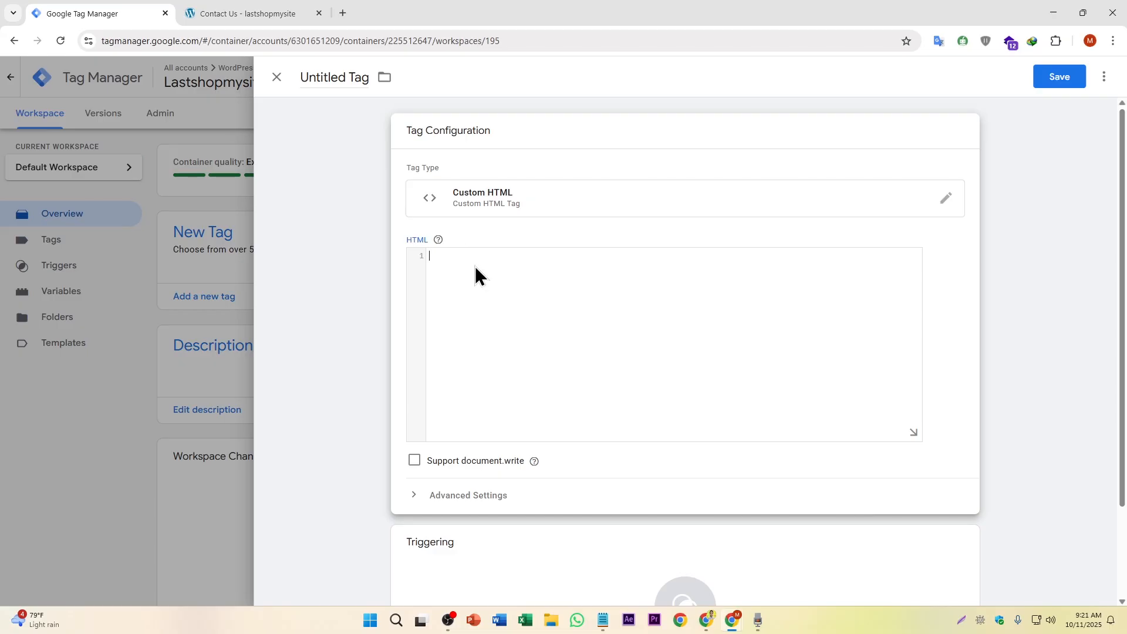
pyautogui.hotkey('ctrl', 'v')
# Set the tag to fire on All Pages and save it as "Calendly Form Listener Code Tag".
pyautogui.scroll(-1, 475, 290)
pyautogui.click(637, 543)
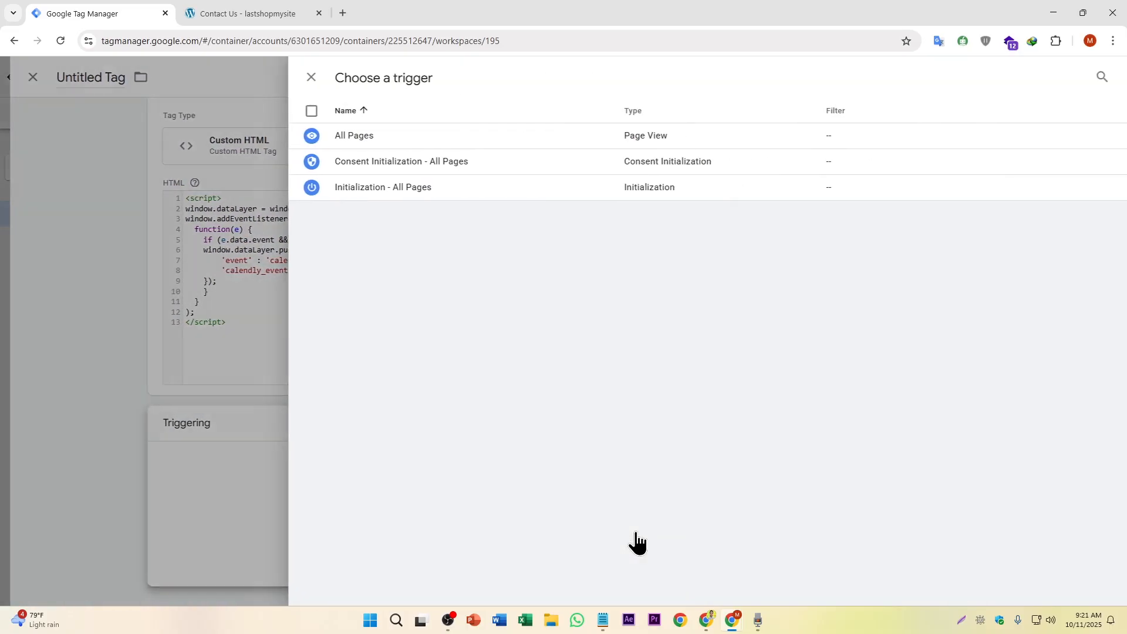
pyautogui.click(322, 139)
pyautogui.click(344, 75)
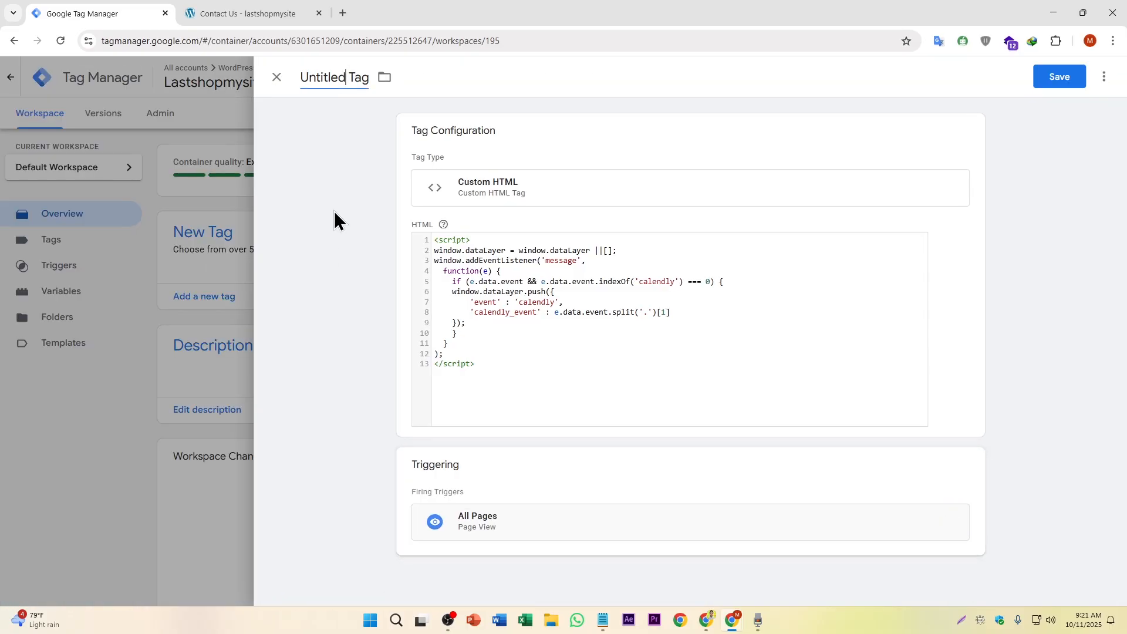
pyautogui.write('Calendly Form Listener Code Tag')
pyautogui.click(1060, 78)
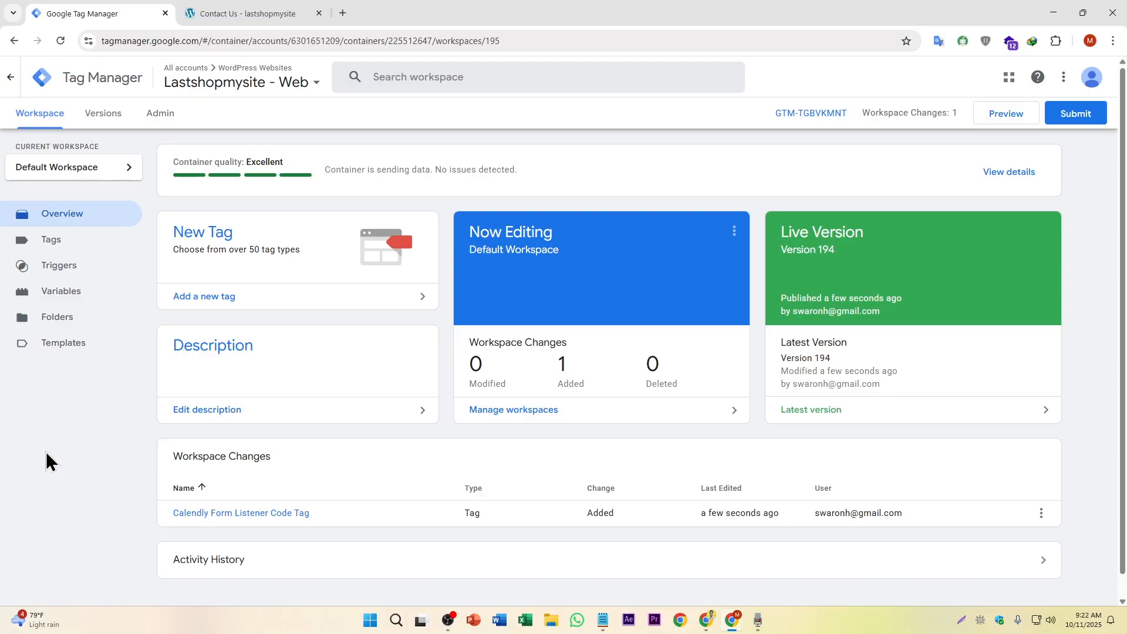
# Publish the workspace changes to the Live environment and start previewing the container on the Contact Us page.
pyautogui.click(1077, 116)
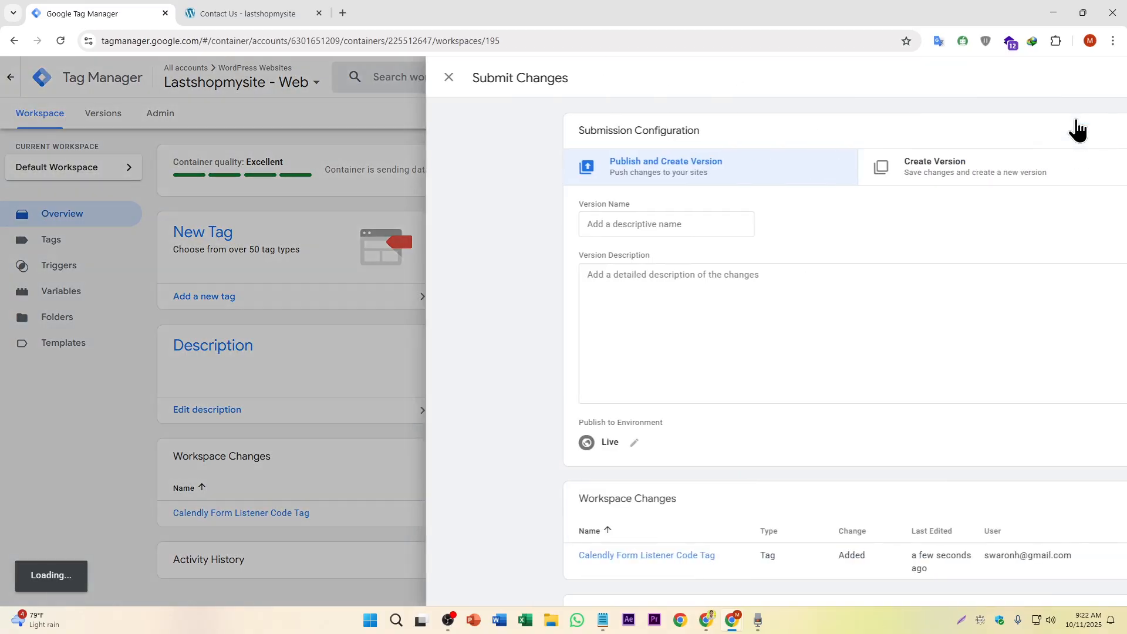
pyautogui.click(1072, 82)
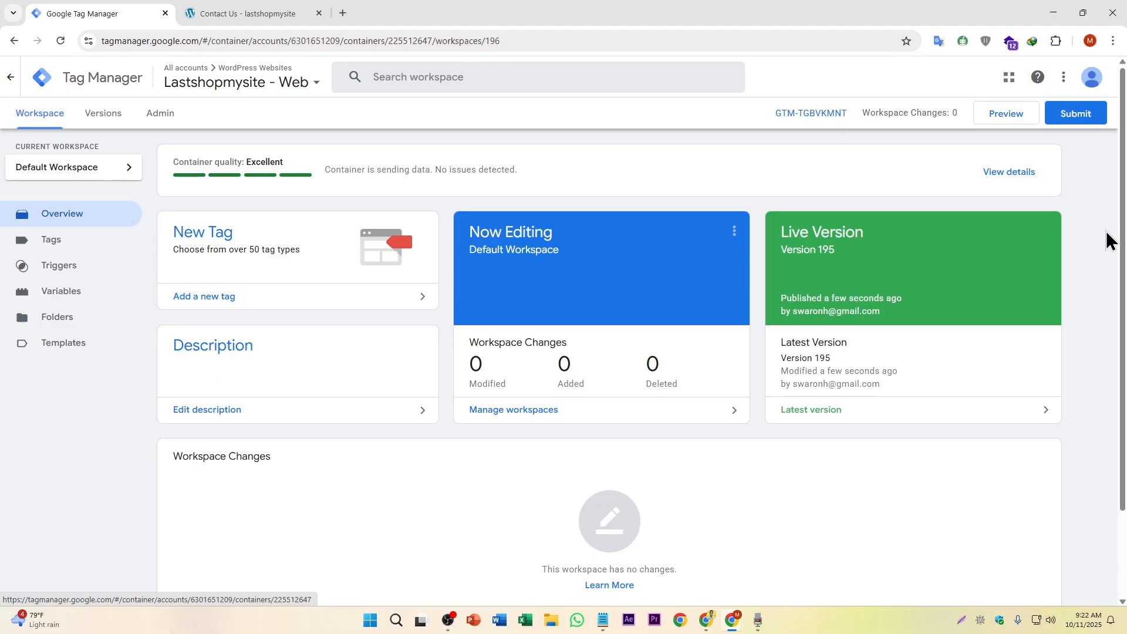
pyautogui.click(1005, 114)
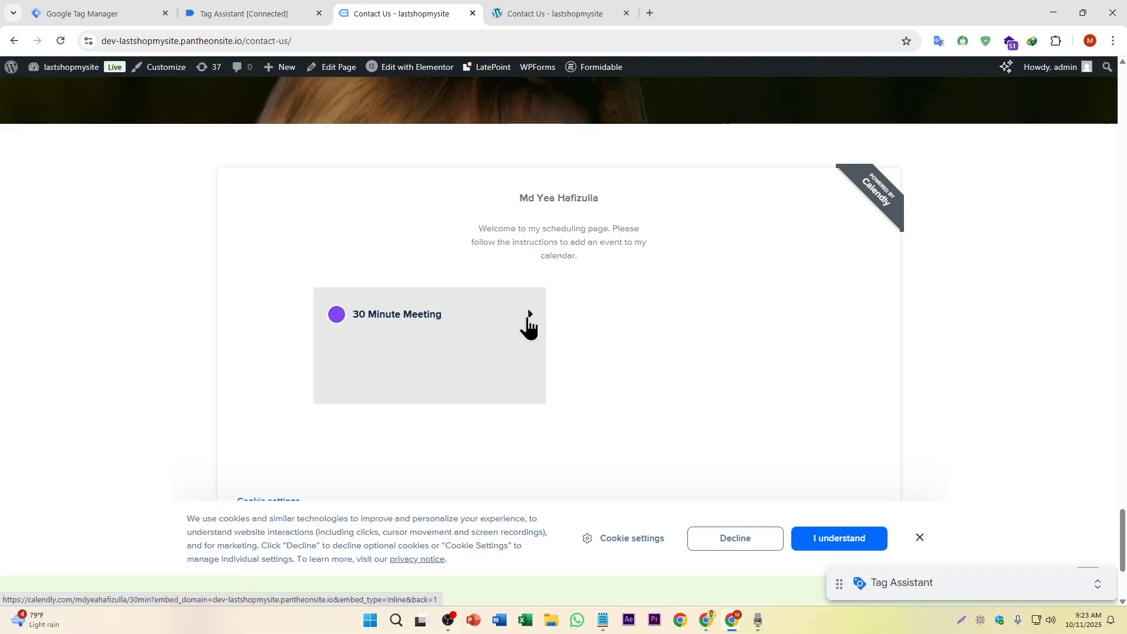
# In the Contact Us page's Calendly form, choose the 30 Minute Meeting and select Sunday, October 12 at 9:30am.
pyautogui.click(528, 327)
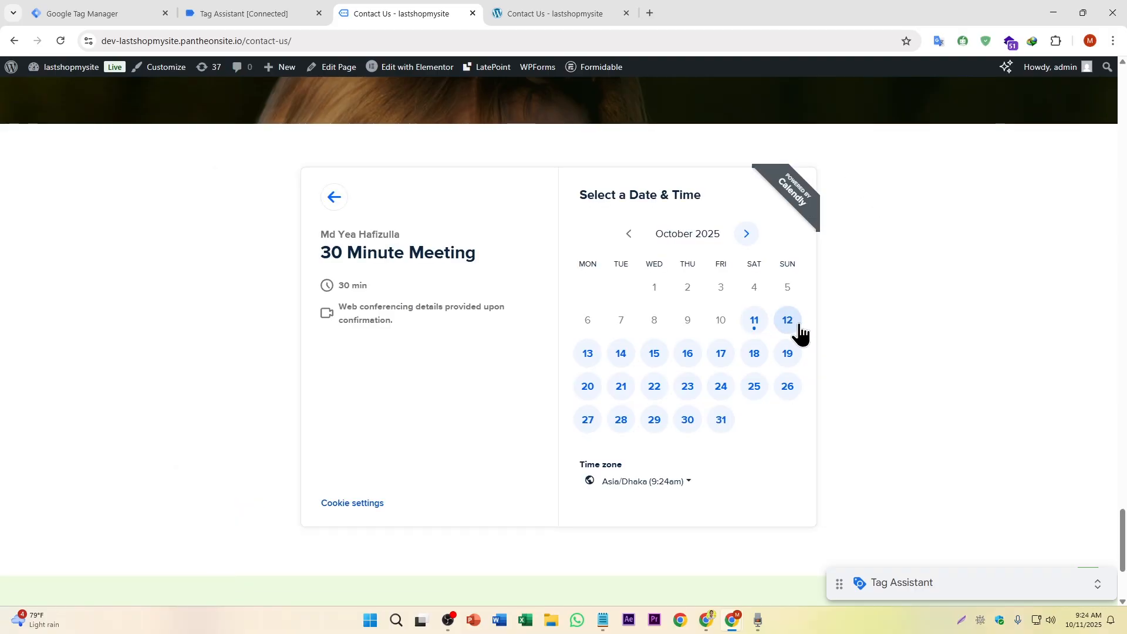
pyautogui.click(788, 323)
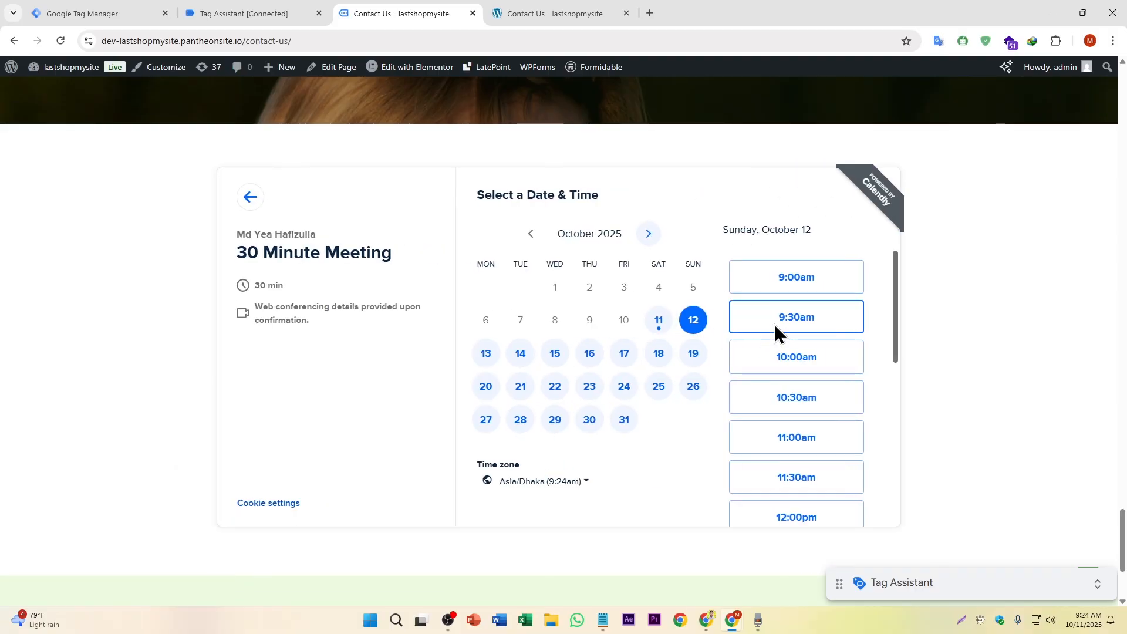
pyautogui.click(774, 324)
pyautogui.click(843, 320)
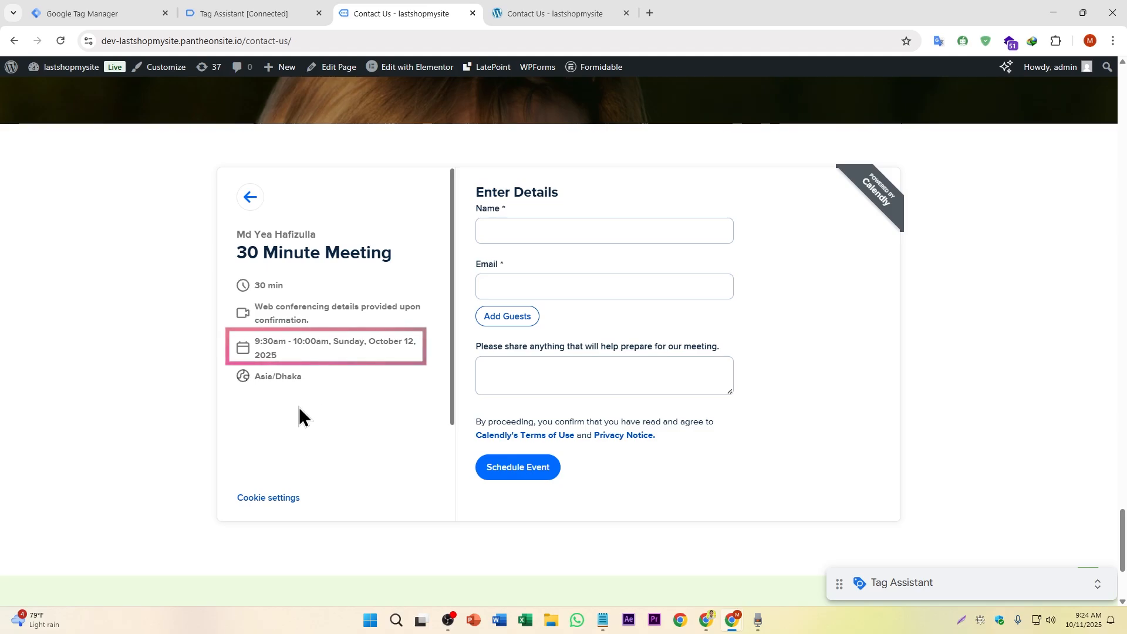
# Switch to Tag Assistant and examine the data layer values of calendly event 28.
pyautogui.click(237, 16)
pyautogui.click(51, 261)
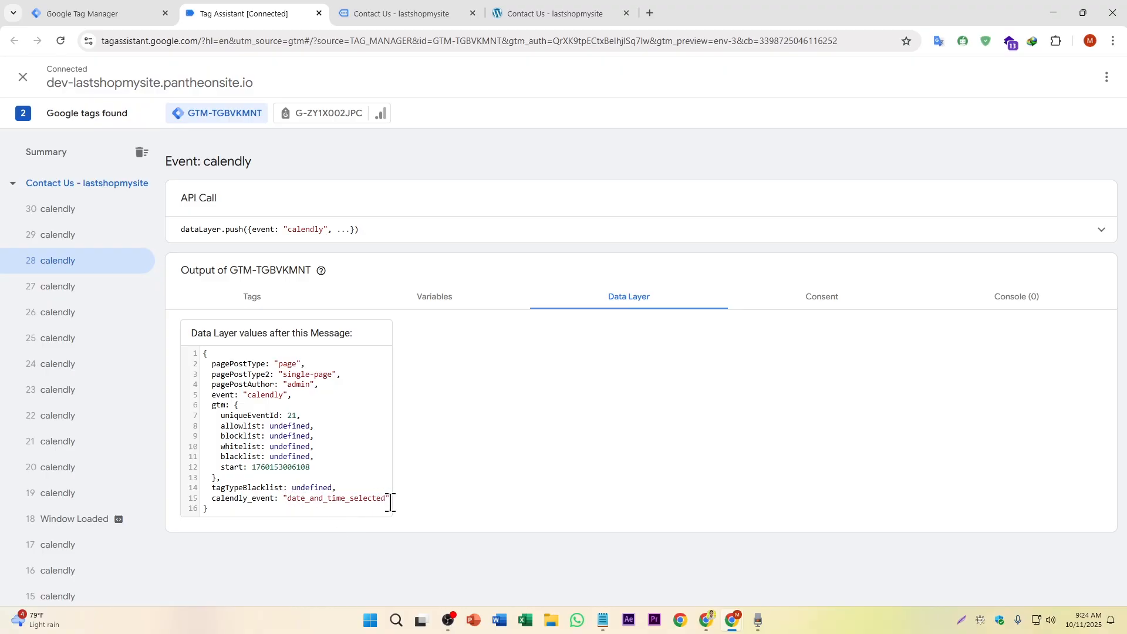
# Return to the Calendly form, fill in the invitee's name and e-mail, enter the note "Hello" and schedule the event.
pyautogui.hotkey('ctrl', 'Tab')
pyautogui.click(546, 228)
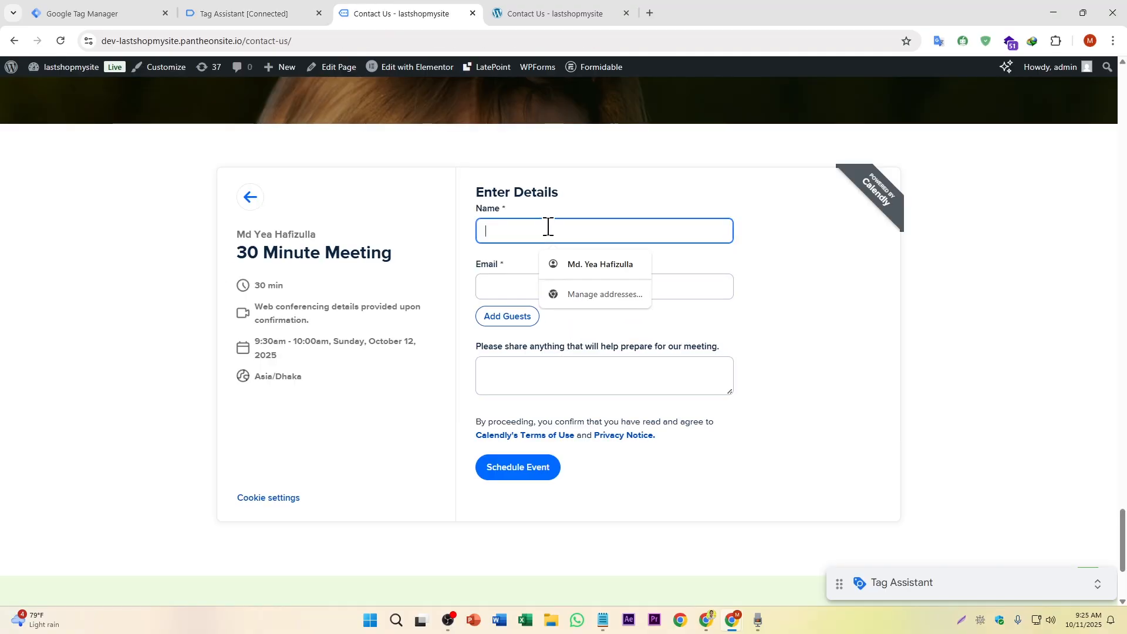
pyautogui.click(586, 264)
pyautogui.click(541, 286)
pyautogui.click(572, 317)
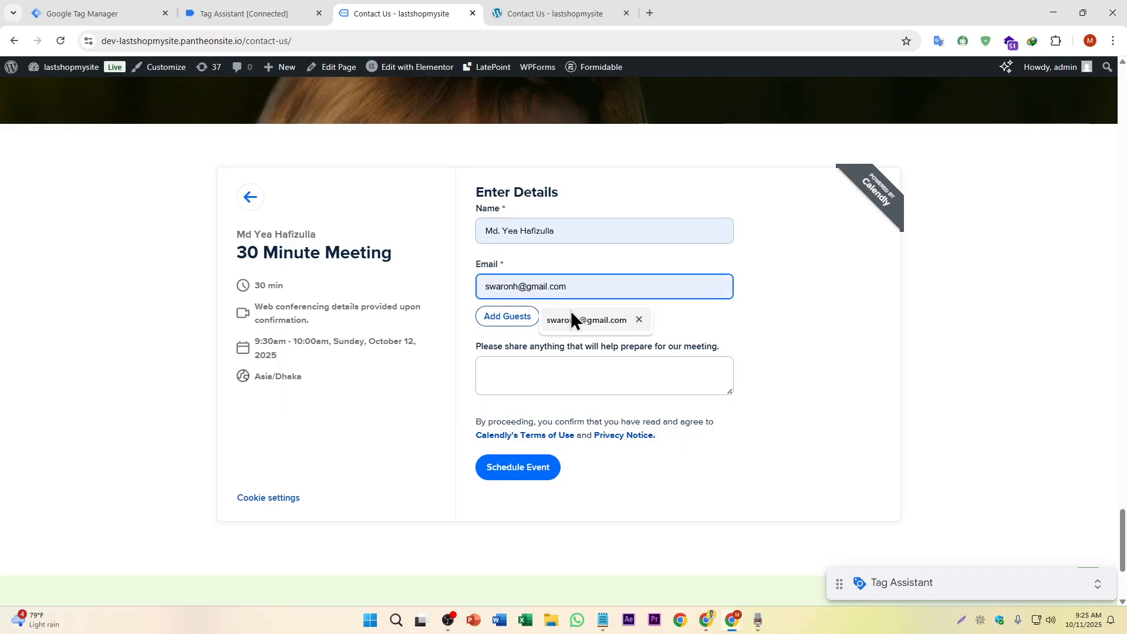
pyautogui.click(567, 377)
pyautogui.write('Hello')
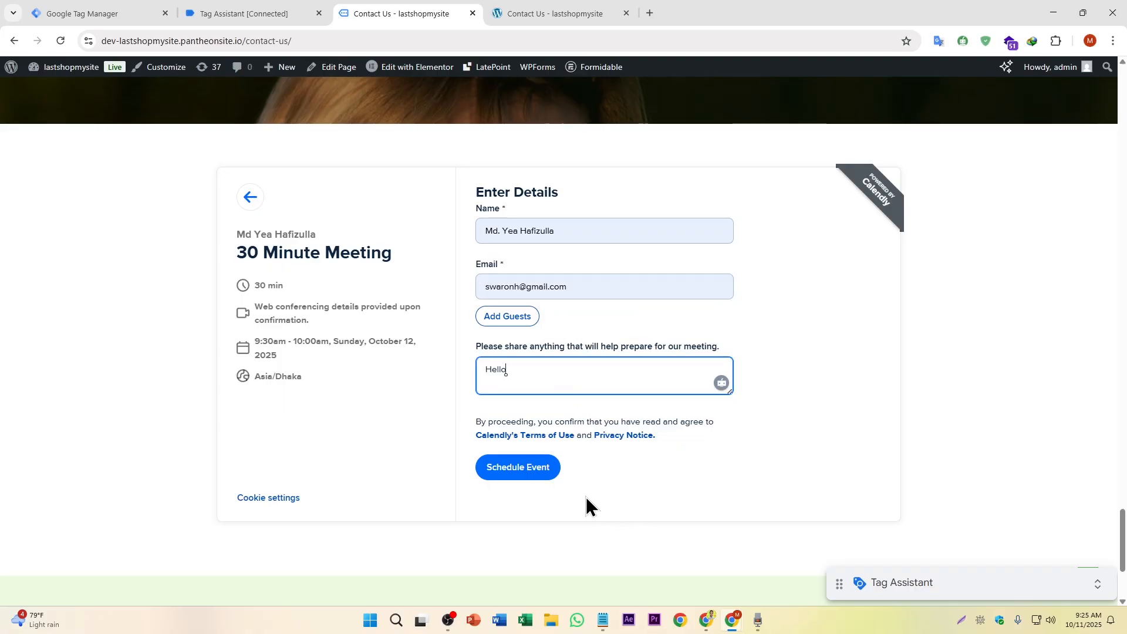
pyautogui.click(523, 476)
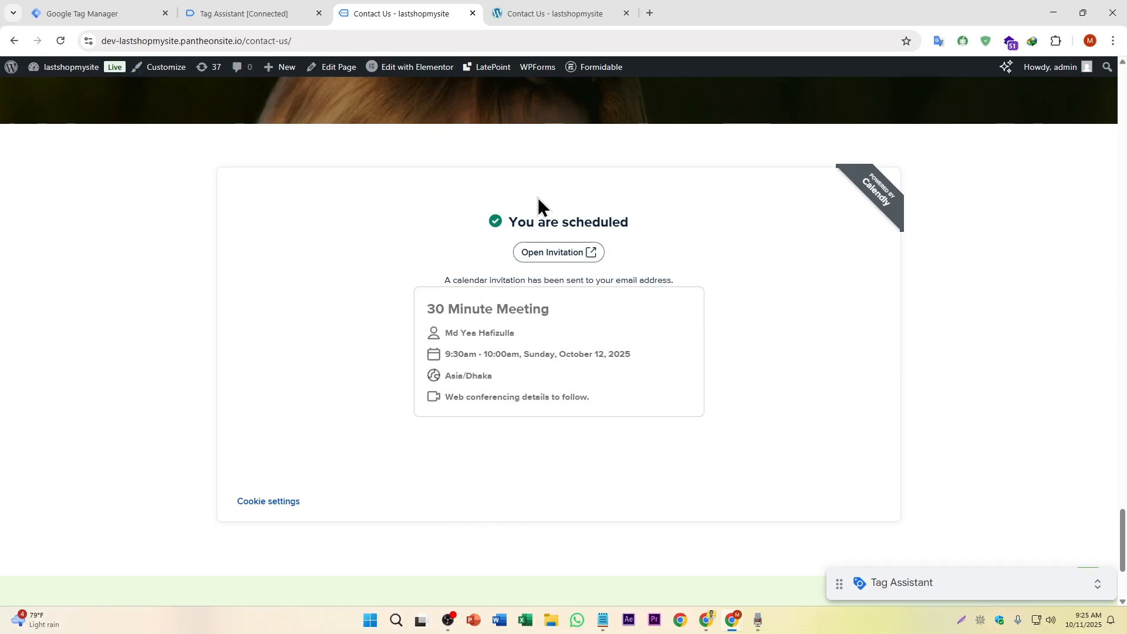
# Examine the calendly_event value in the data layer of event 31 in Tag Assistant.
pyautogui.click(250, 11)
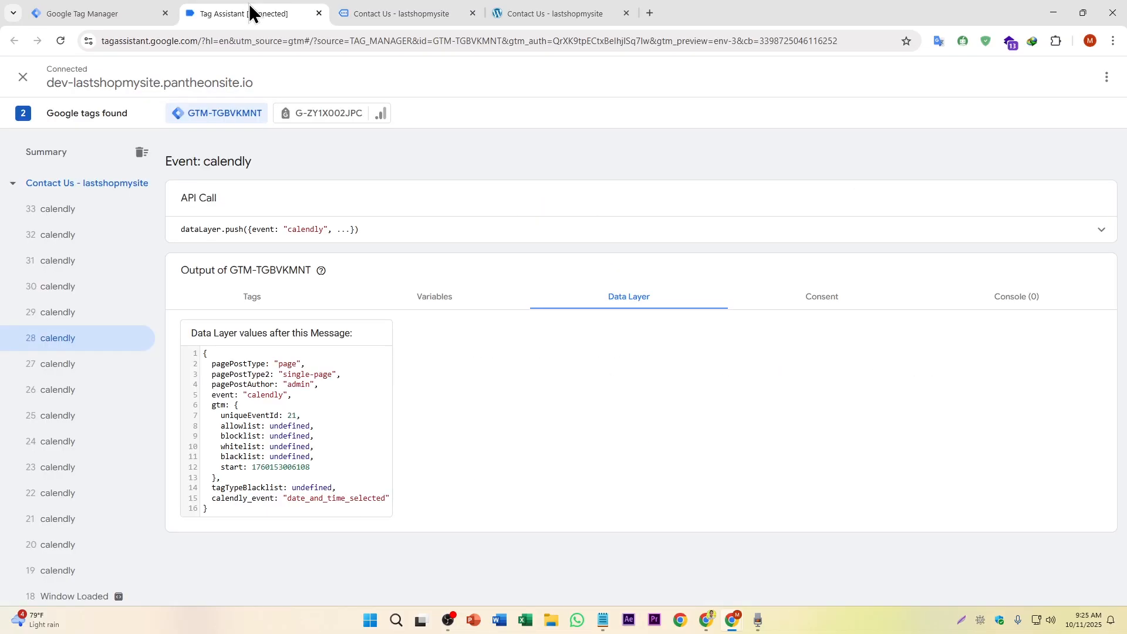
pyautogui.click(58, 260)
pyautogui.moveTo(212, 499); pyautogui.dragTo(355, 499)
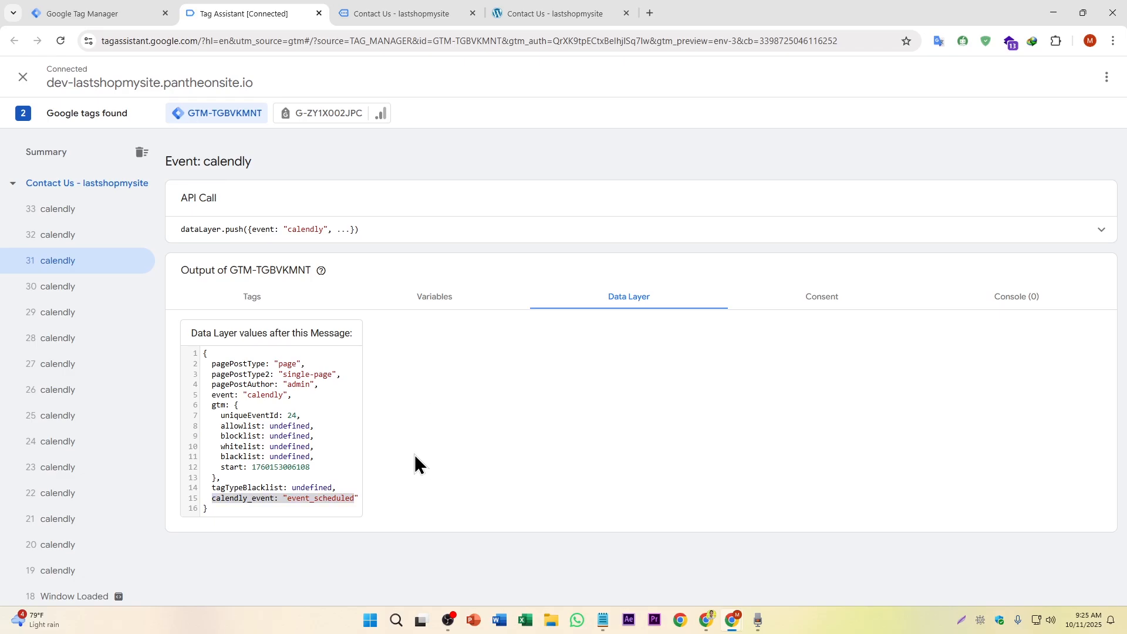
pyautogui.click(390, 470)
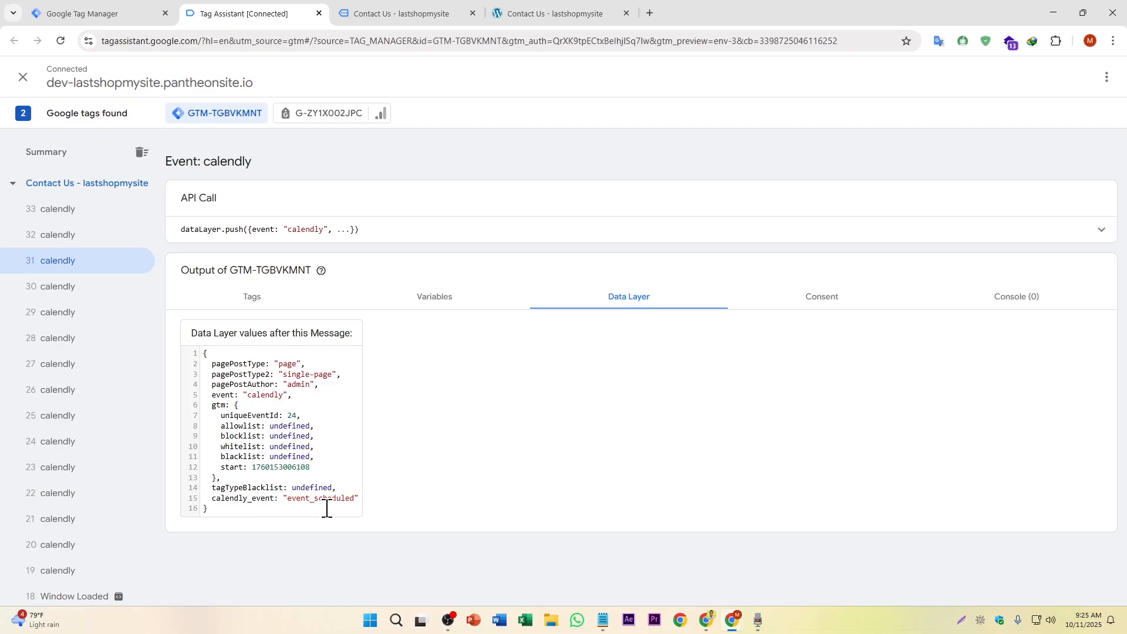
# Copy the calendly_event key from event 28's data layer and save a Data Layer Variable for it named "Calendly Event Variable" in Tag Manager.
pyautogui.click(57, 338)
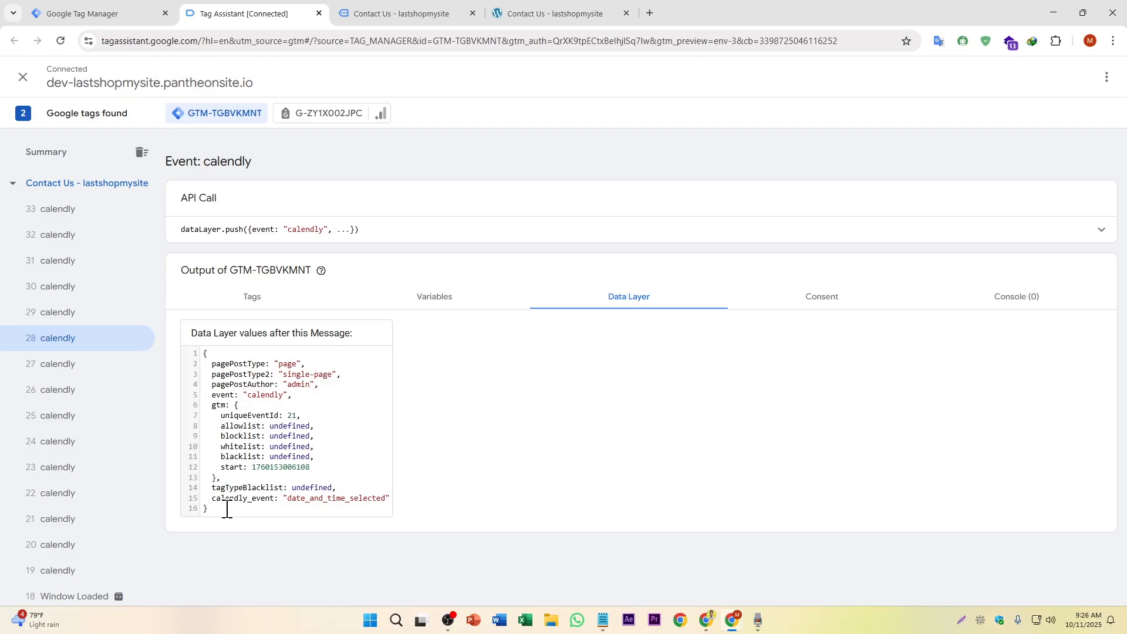
pyautogui.doubleClick(268, 499)
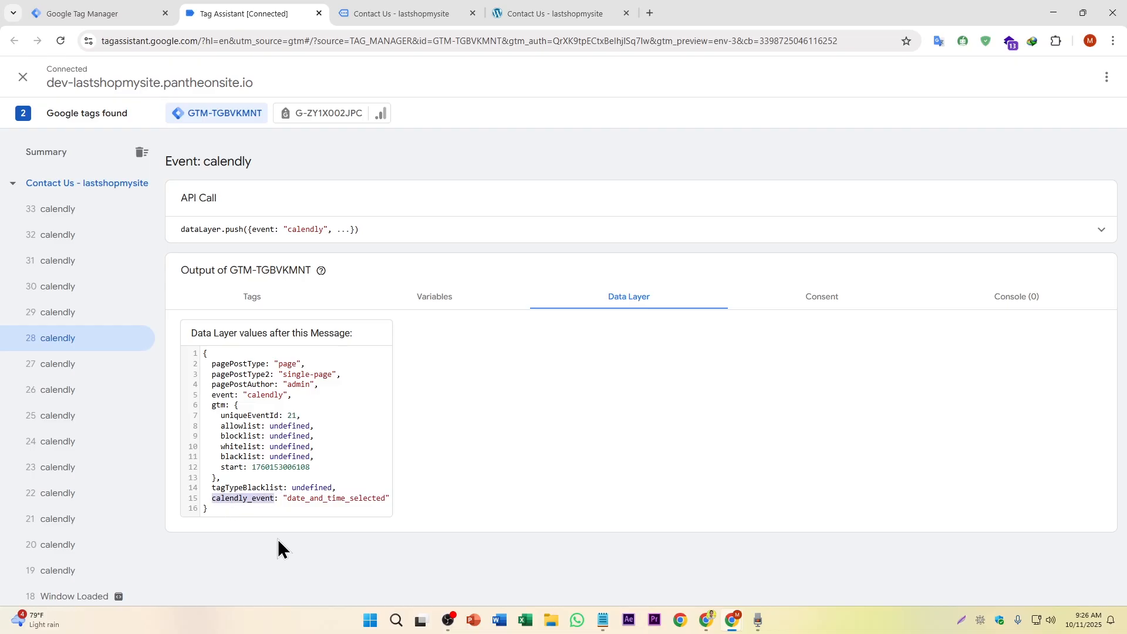
pyautogui.hotkey('ctrl', '1')
pyautogui.click(82, 304)
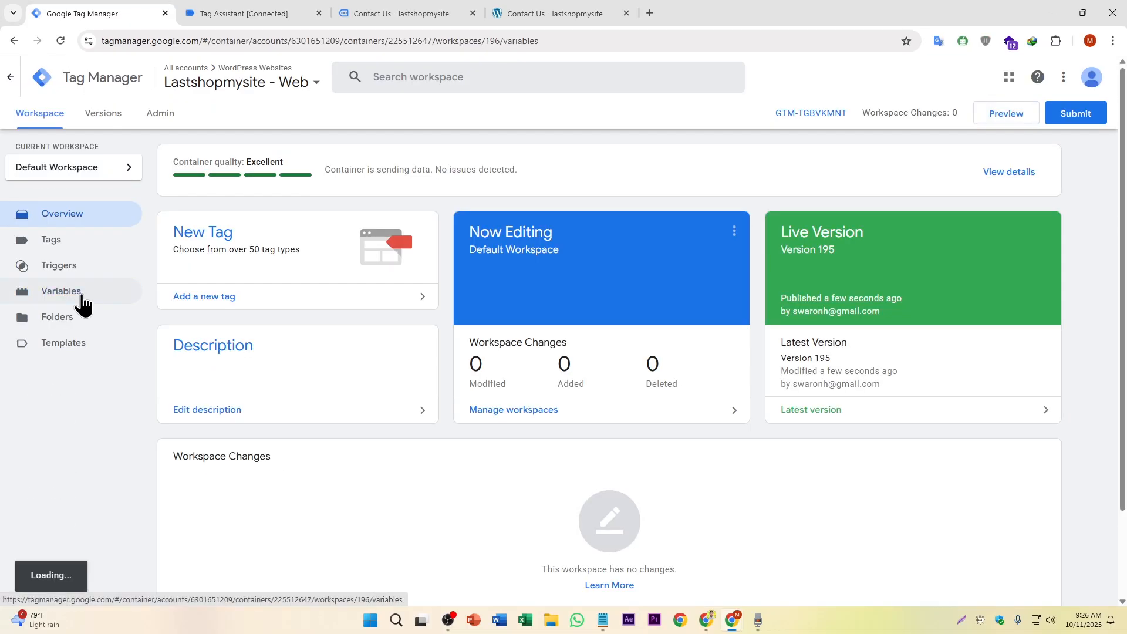
pyautogui.click(1022, 469)
pyautogui.click(632, 201)
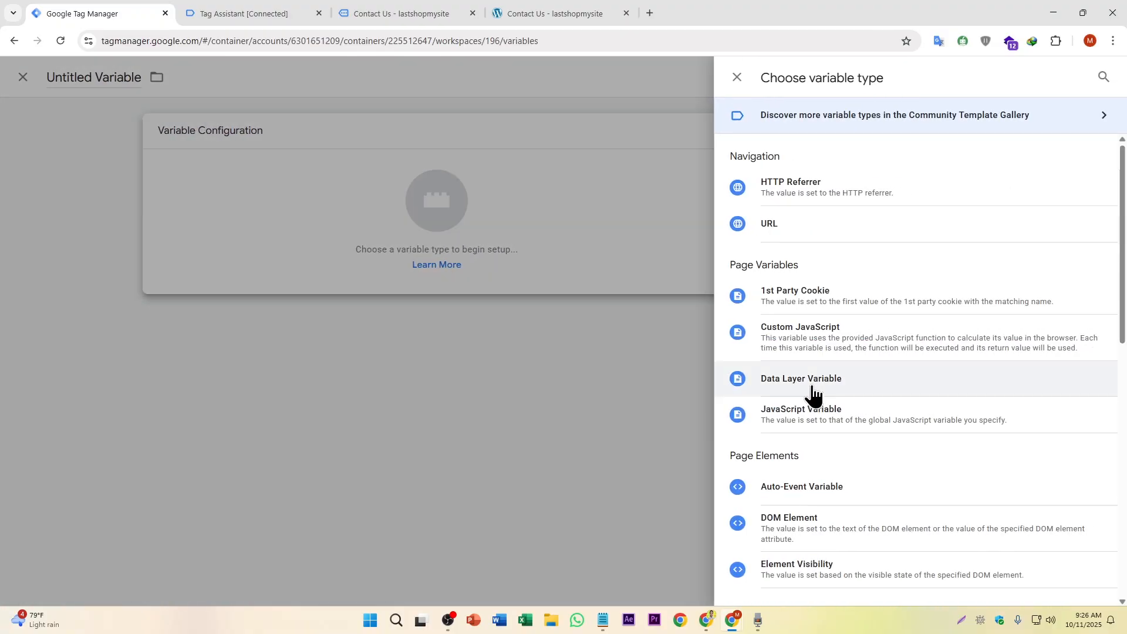
pyautogui.click(867, 380)
pyautogui.click(345, 77)
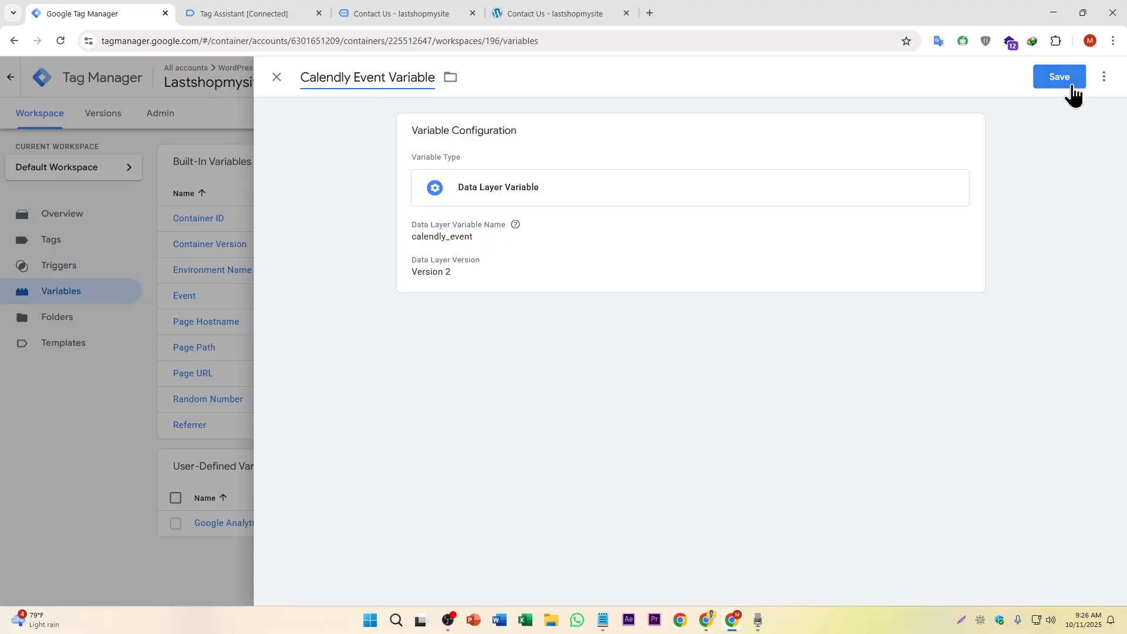
pyautogui.click(1072, 85)
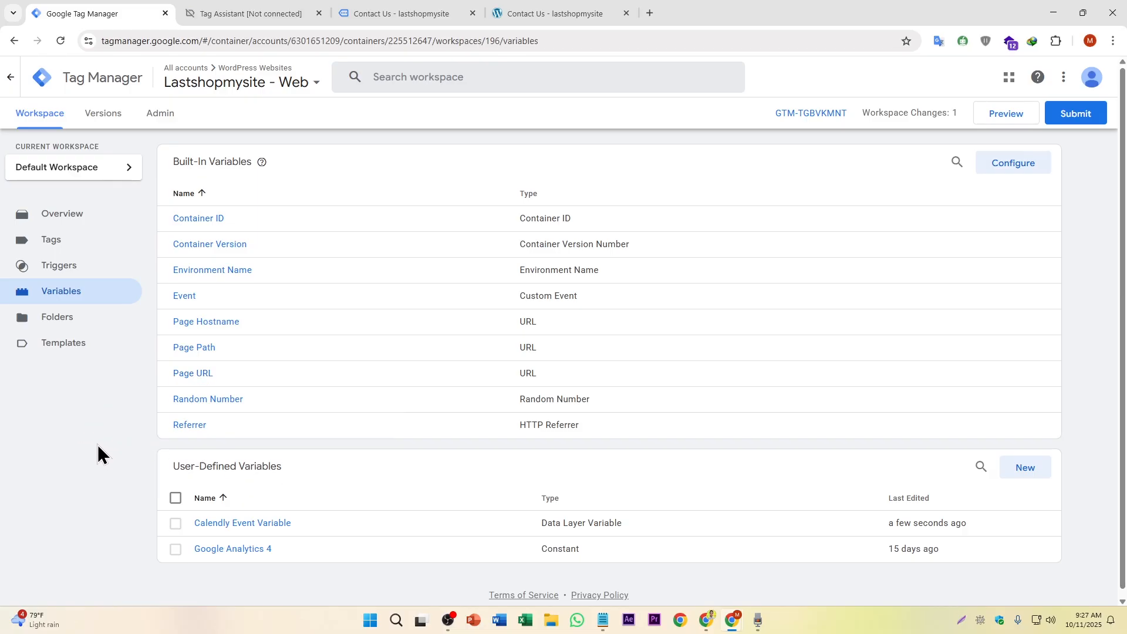
# Add a Google Analytics: GA4 Event tag and set its Measurement ID to the Google Analytics 4 variable.
pyautogui.click(88, 250)
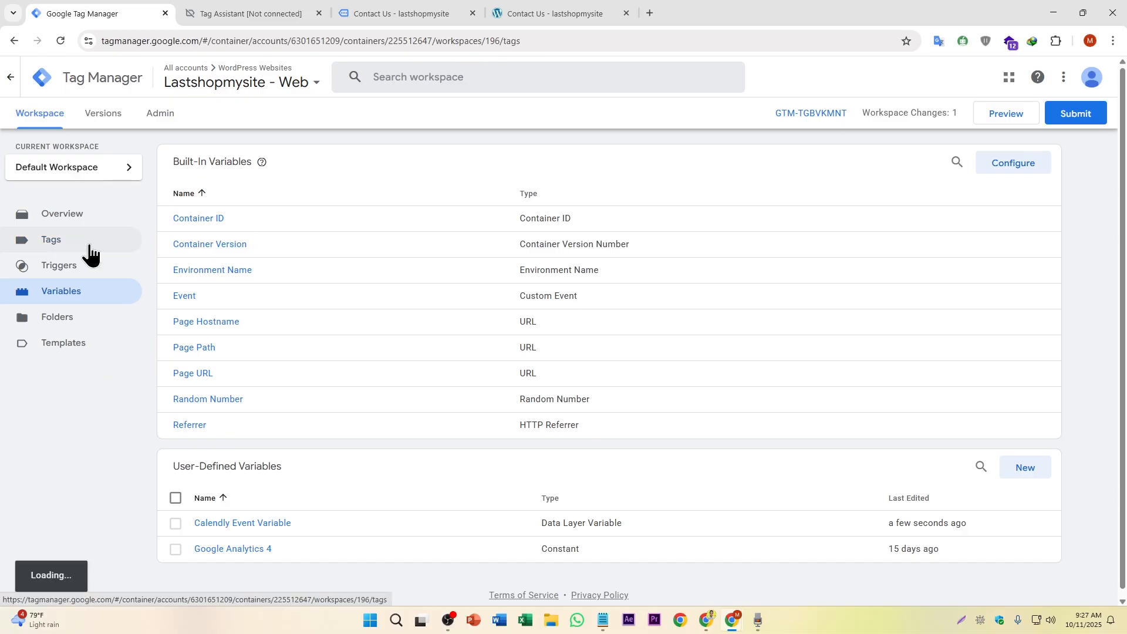
pyautogui.click(1032, 171)
pyautogui.click(566, 201)
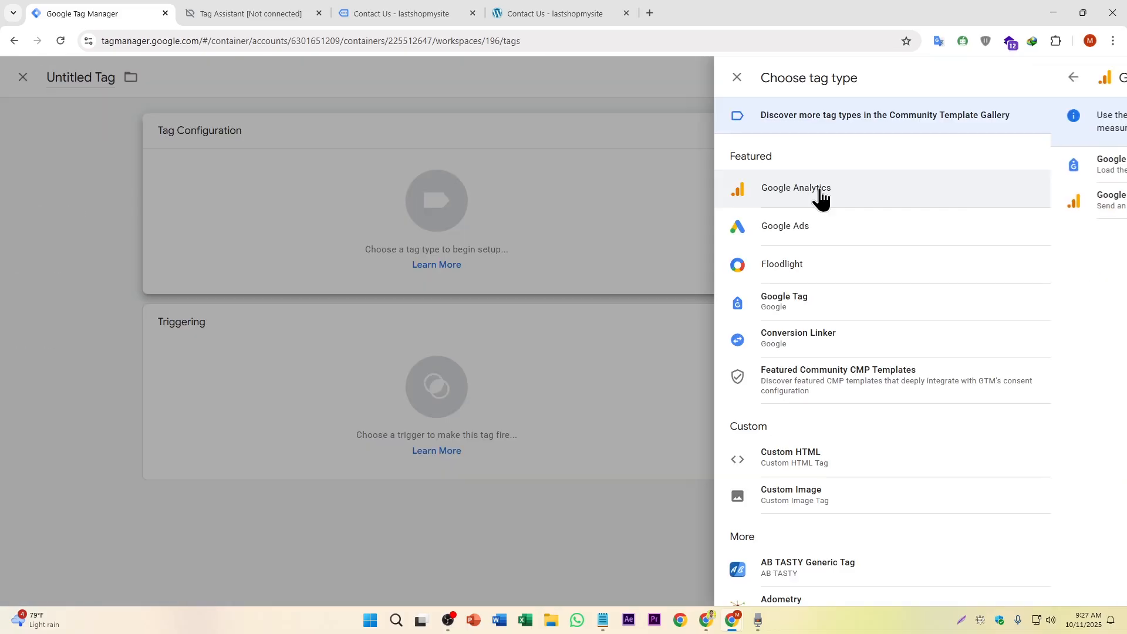
pyautogui.click(819, 193)
pyautogui.click(823, 206)
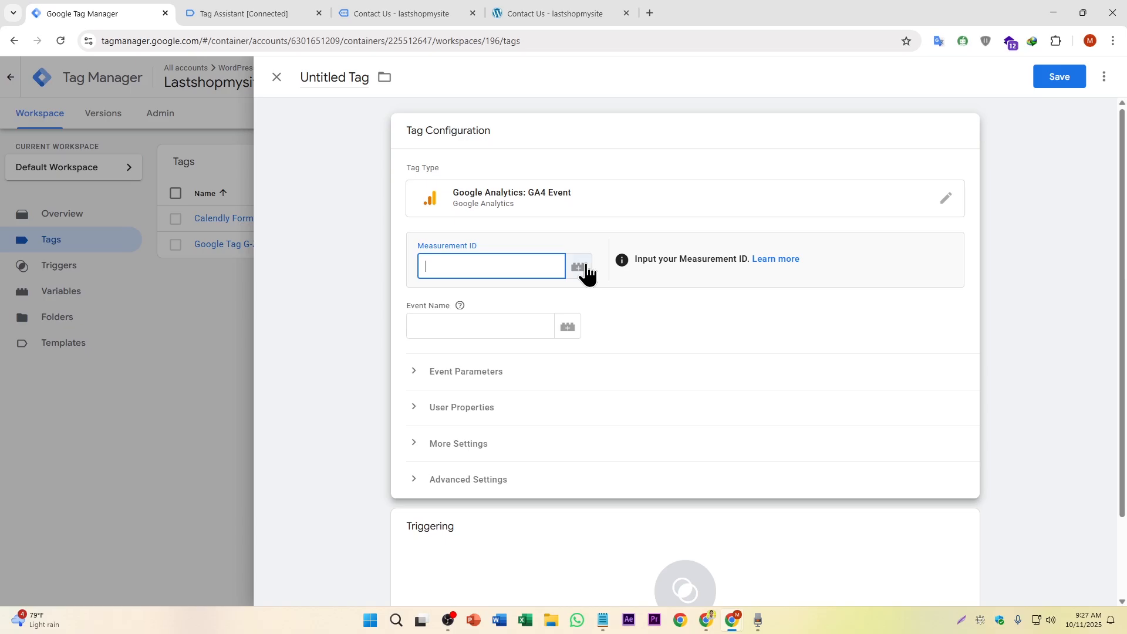
pyautogui.click(583, 266)
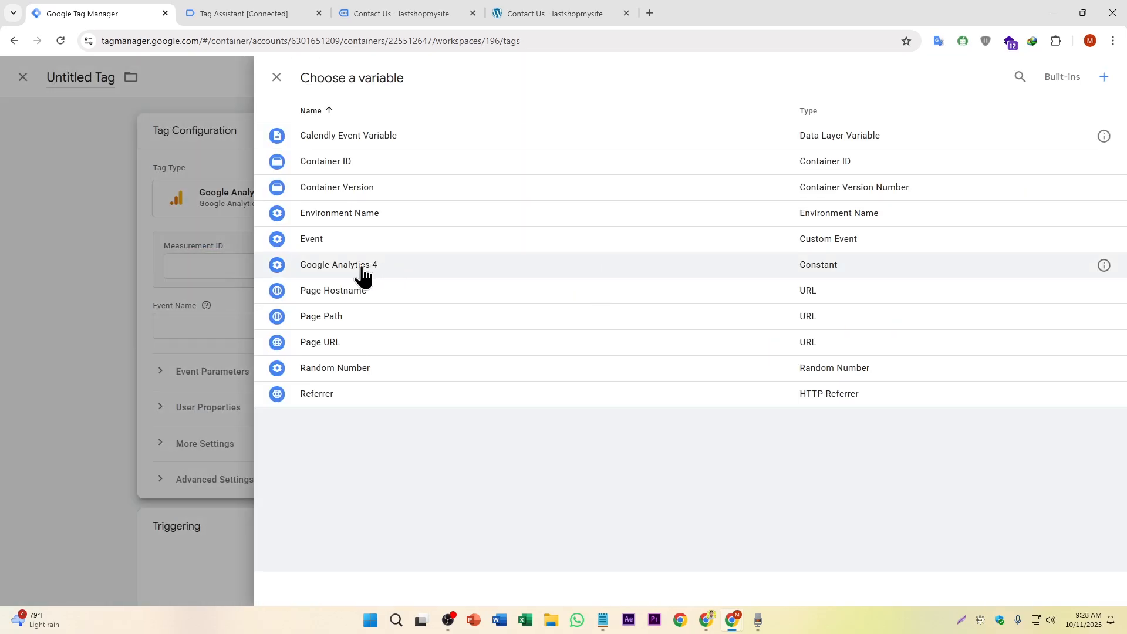
pyautogui.click(362, 266)
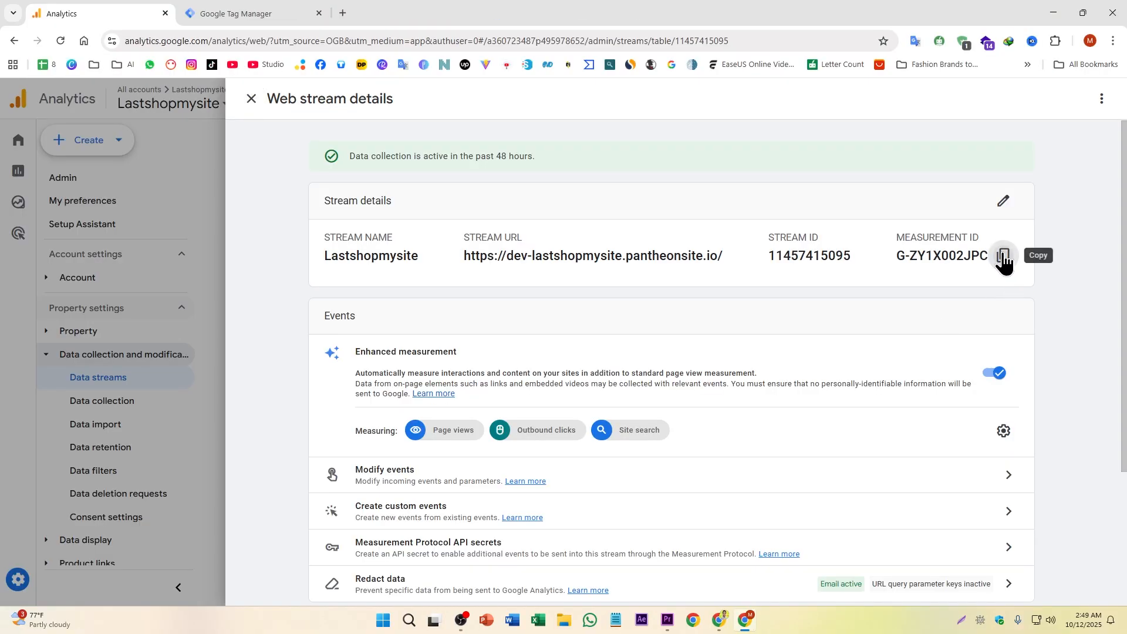
# Copy the web stream's measurement ID into the GA4 Event tag and set the event name to calendly_date_and_time_selected.
pyautogui.click(1003, 259)
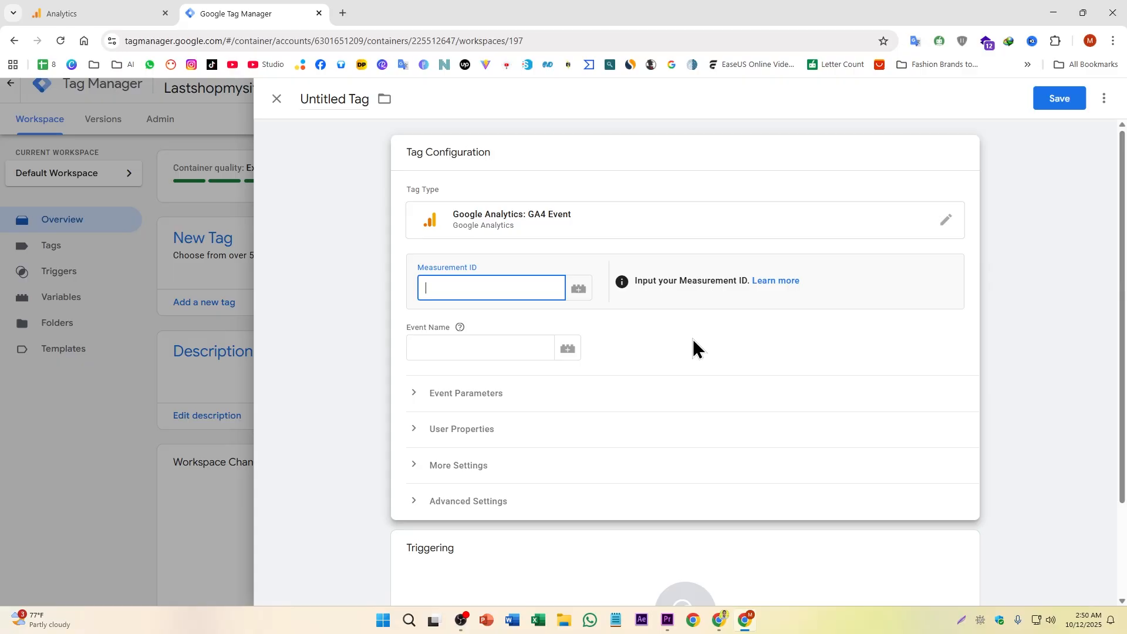
pyautogui.hotkey('ctrl', 'v')
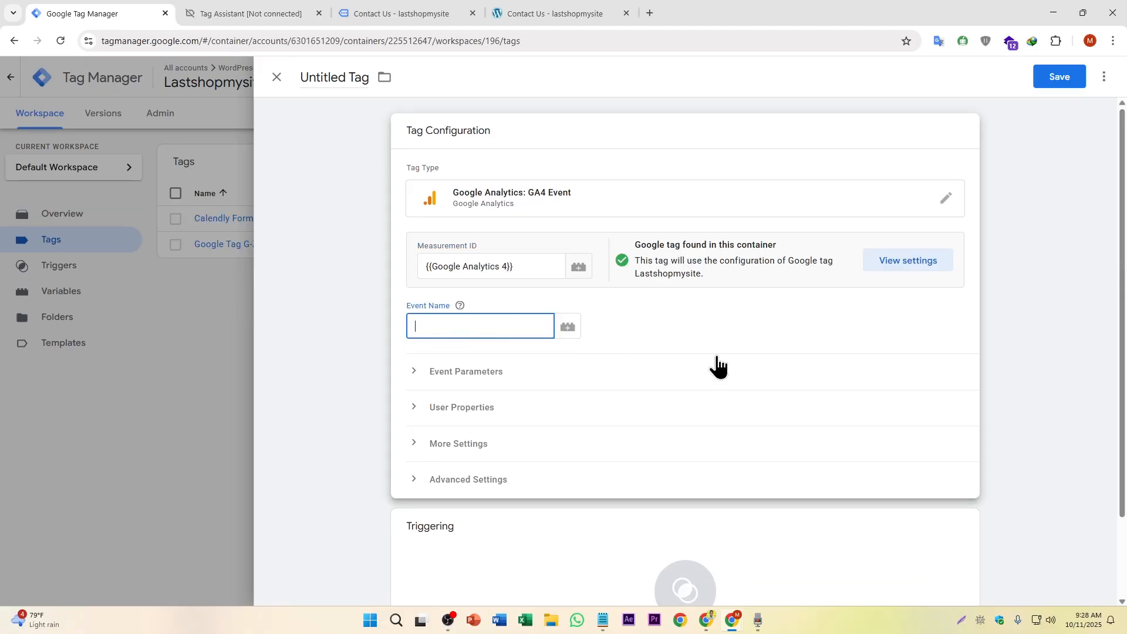
pyautogui.write('calendly_date_and_time_selected')
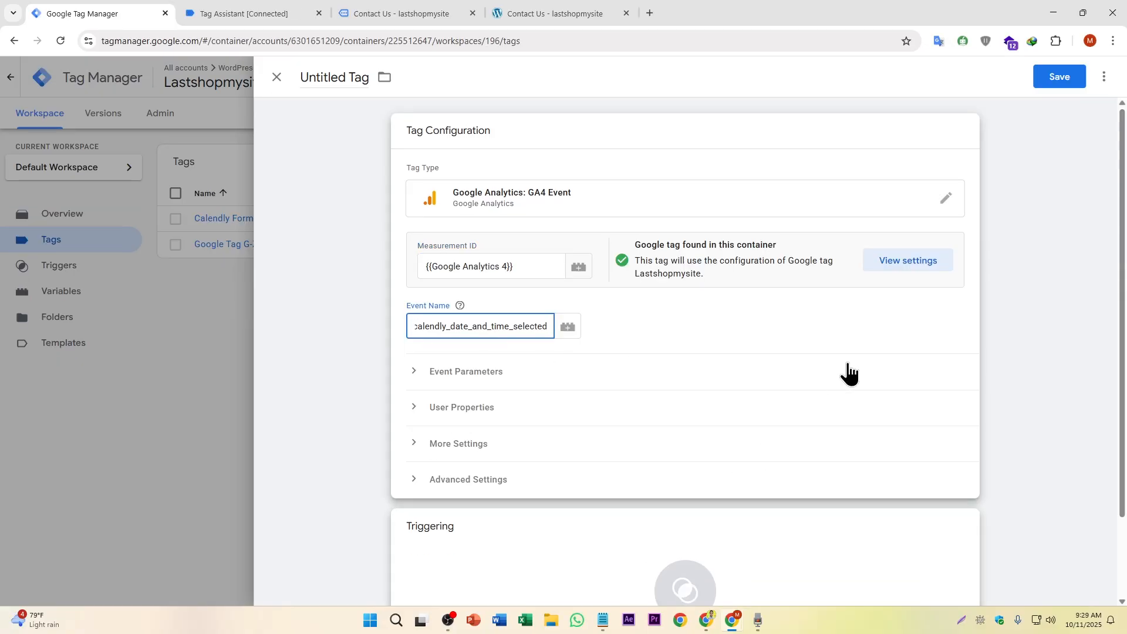
# Create a new Custom Event trigger for the tag.
pyautogui.click(661, 528)
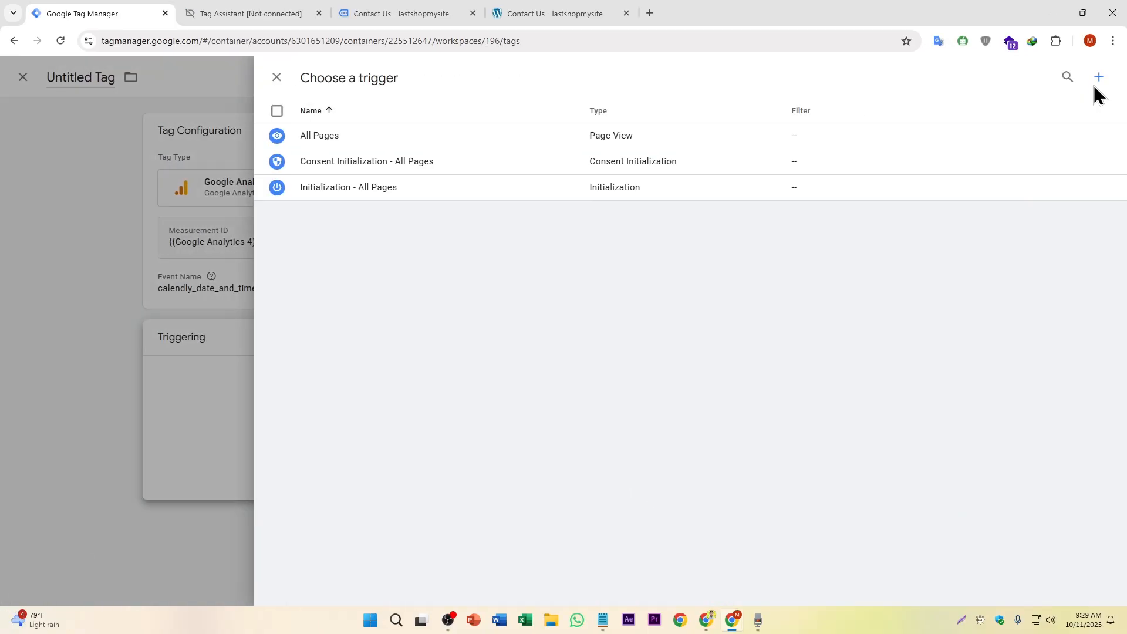
pyautogui.click(1098, 76)
pyautogui.click(557, 201)
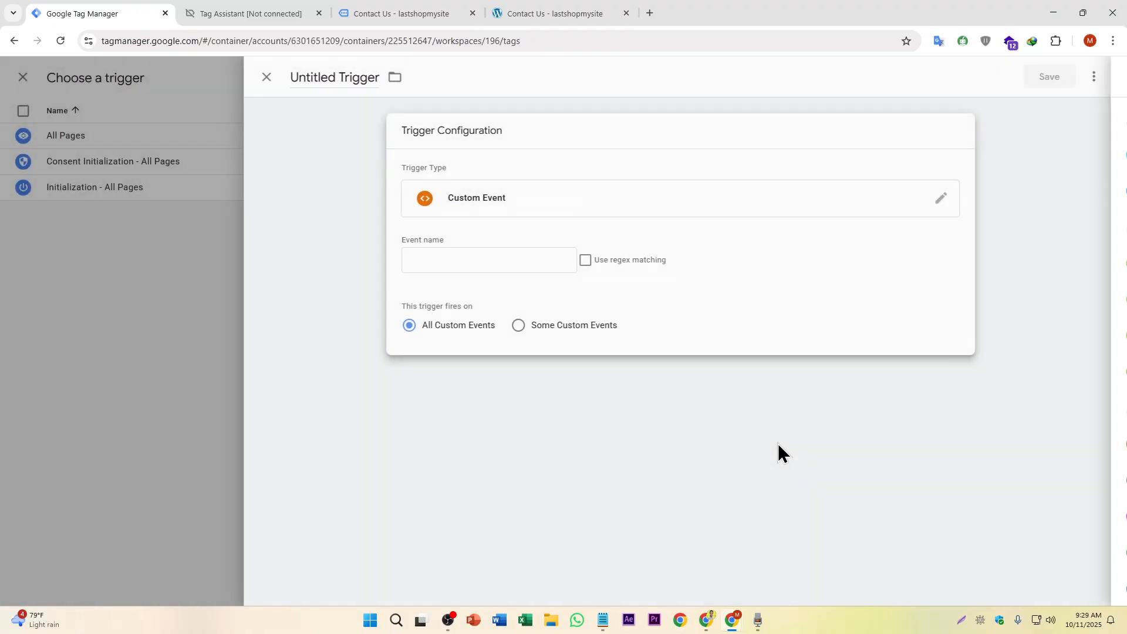
pyautogui.click(488, 259)
pyautogui.click(415, 244)
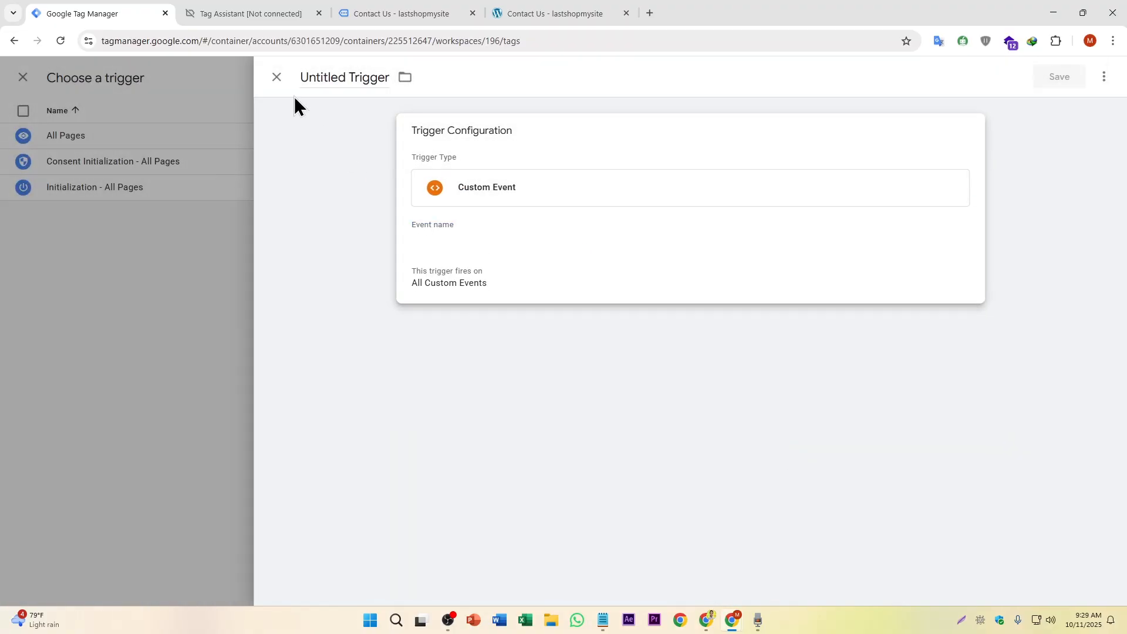
# Copy the event value calendly from event 28's data layer in Tag Assistant and enter it as the trigger's event name.
pyautogui.click(259, 12)
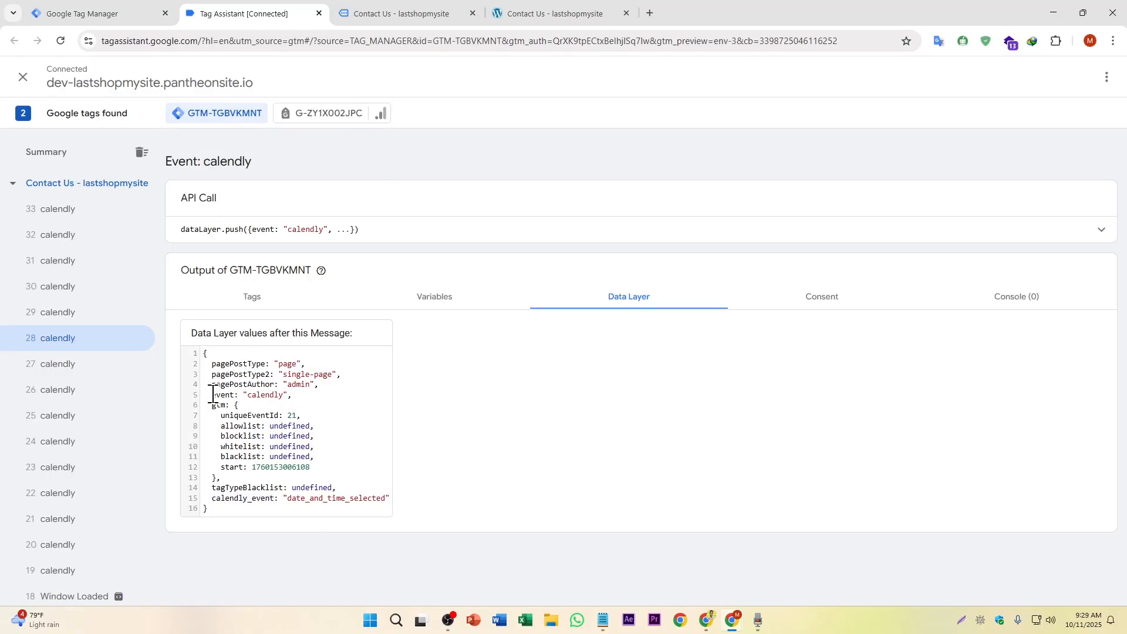
pyautogui.moveTo(211, 395); pyautogui.dragTo(234, 394)
pyautogui.click(251, 395)
pyautogui.doubleClick(255, 395)
pyautogui.hotkey('ctrl', 'shift', 'Tab')
pyautogui.click(480, 259)
pyautogui.hotkey('ctrl', 'v')
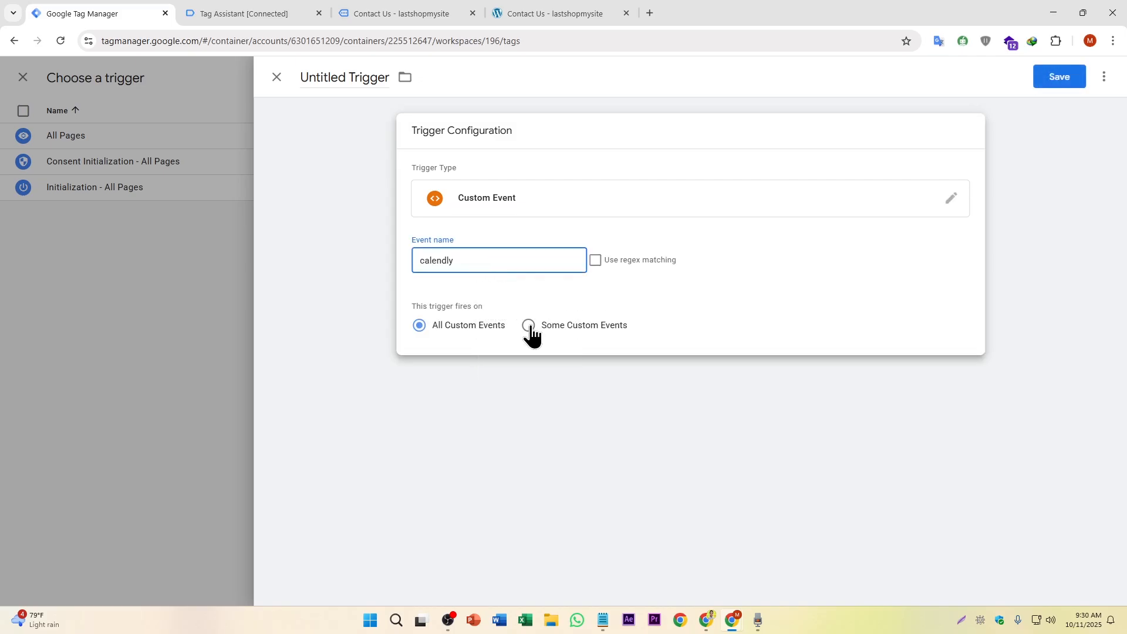
# Restrict the trigger to Some Custom Events with a condition on Calendly Event Variable using the equals operator.
pyautogui.click(529, 326)
pyautogui.click(516, 380)
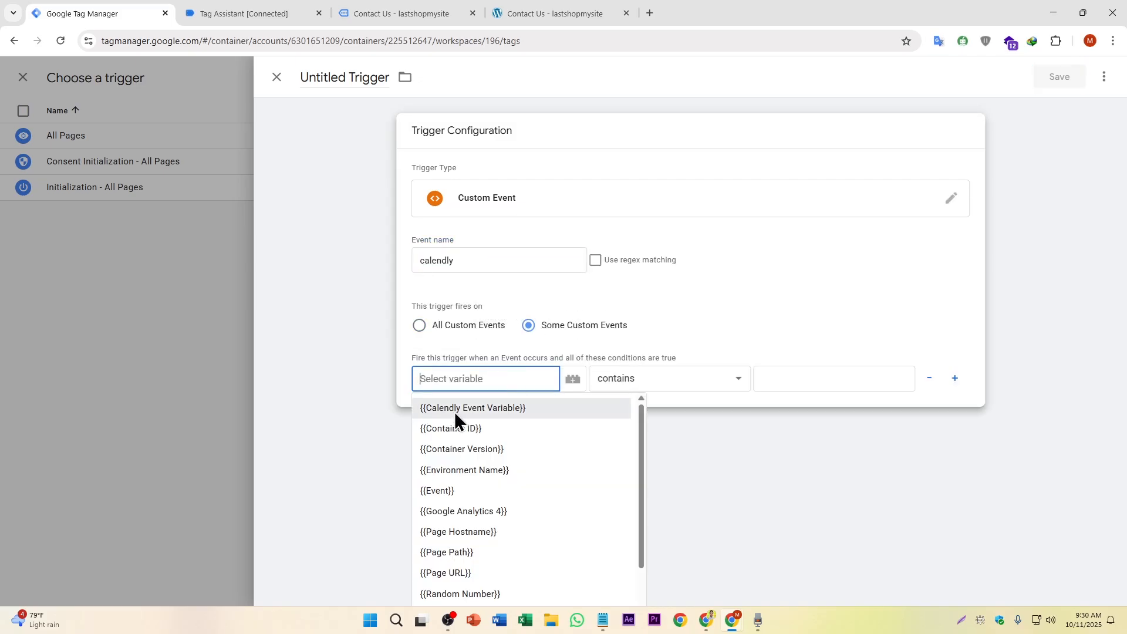
pyautogui.click(535, 413)
pyautogui.click(646, 379)
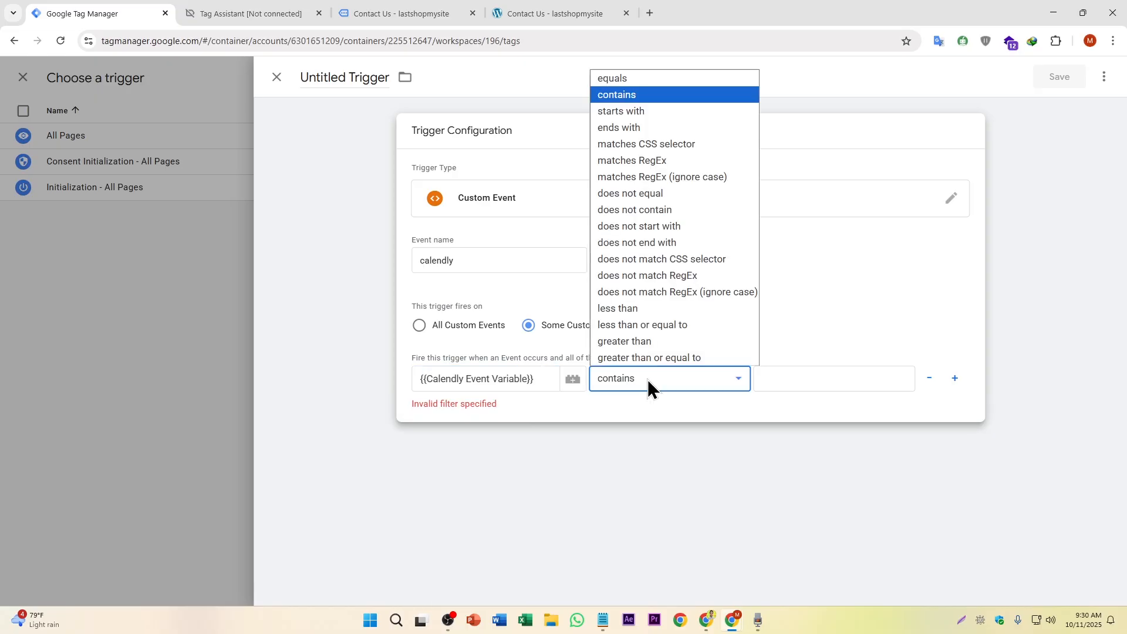
pyautogui.click(634, 70)
pyautogui.click(779, 377)
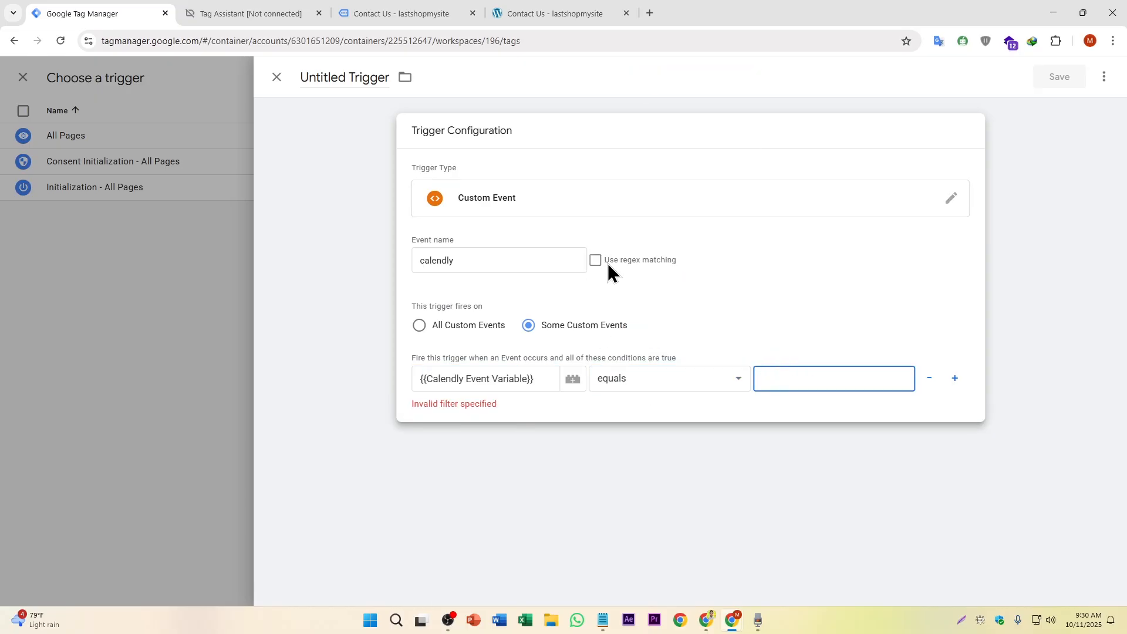
# Copy date_and_time_selected from event 28's data layer in Tag Assistant and enter it as the trigger condition's value.
pyautogui.click(280, 14)
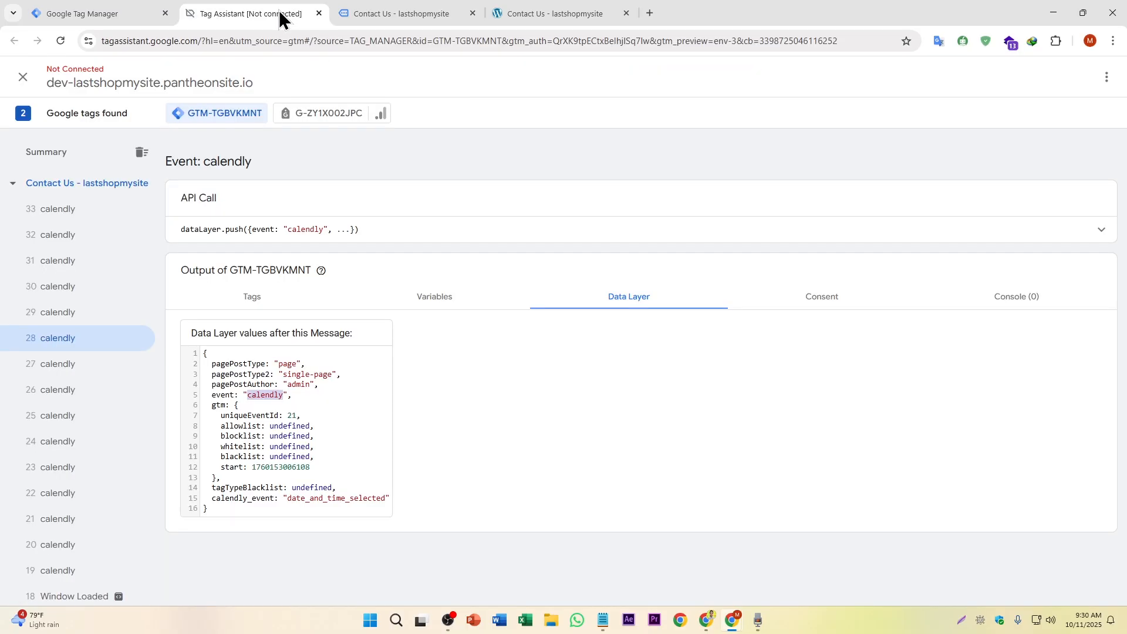
pyautogui.doubleClick(307, 502)
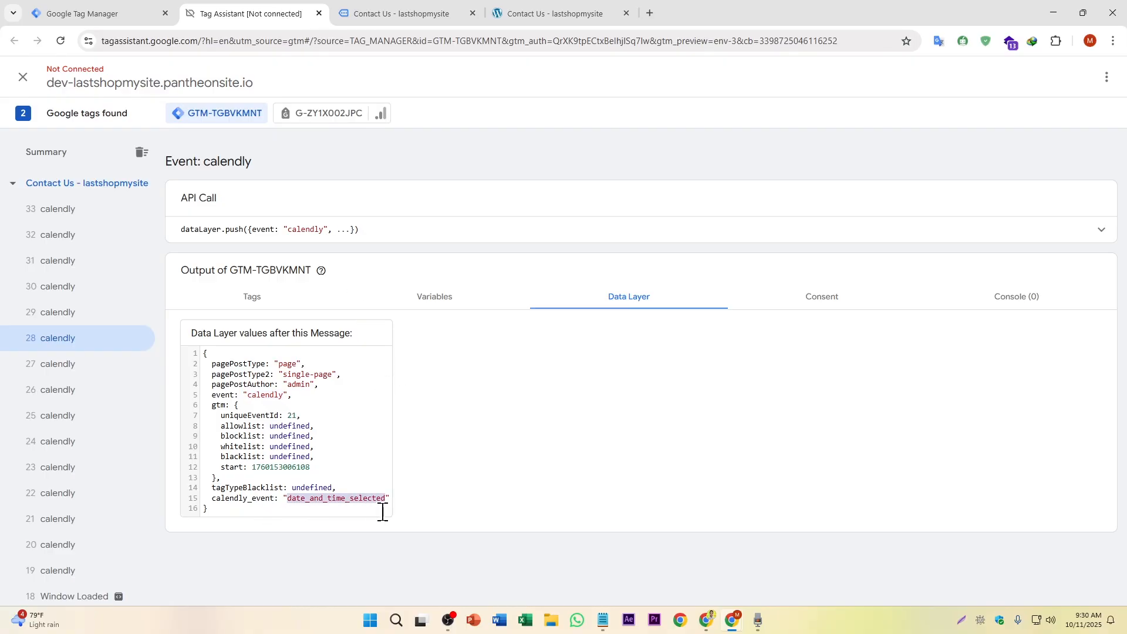
pyautogui.hotkey('ctrl', 'c')
pyautogui.hotkey('ctrl', '1')
pyautogui.hotkey('ctrl', 'v')
# Save the trigger as "Date and Time Selected Trigger (Calendly)" and the tag as "Date and Time Selected Tag (Calendly)".
pyautogui.click(347, 77)
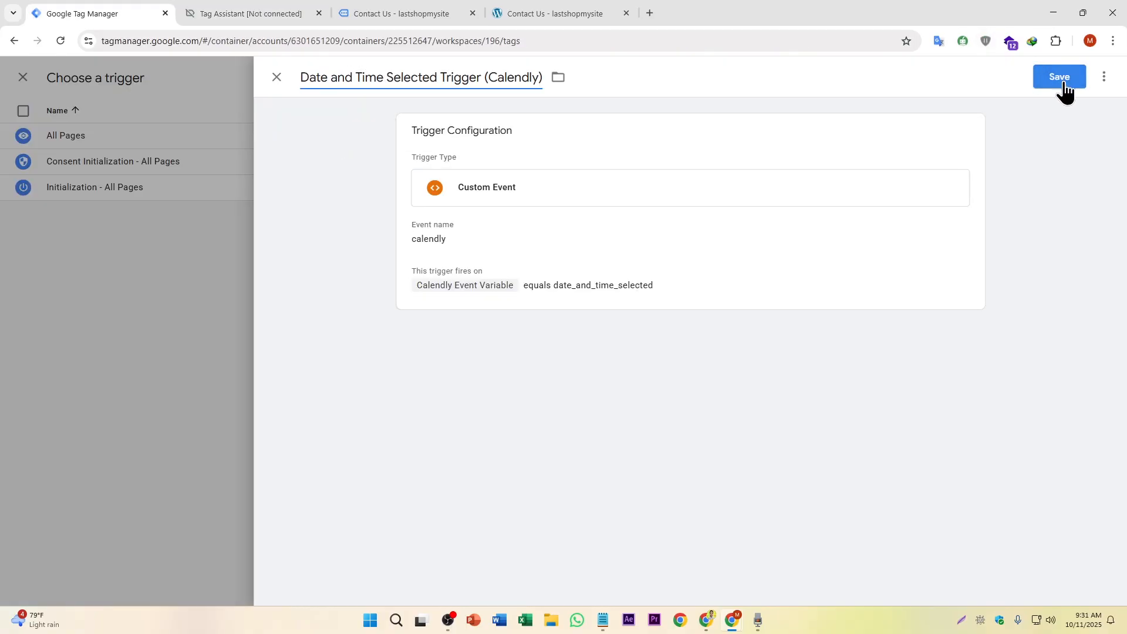
pyautogui.click(1062, 80)
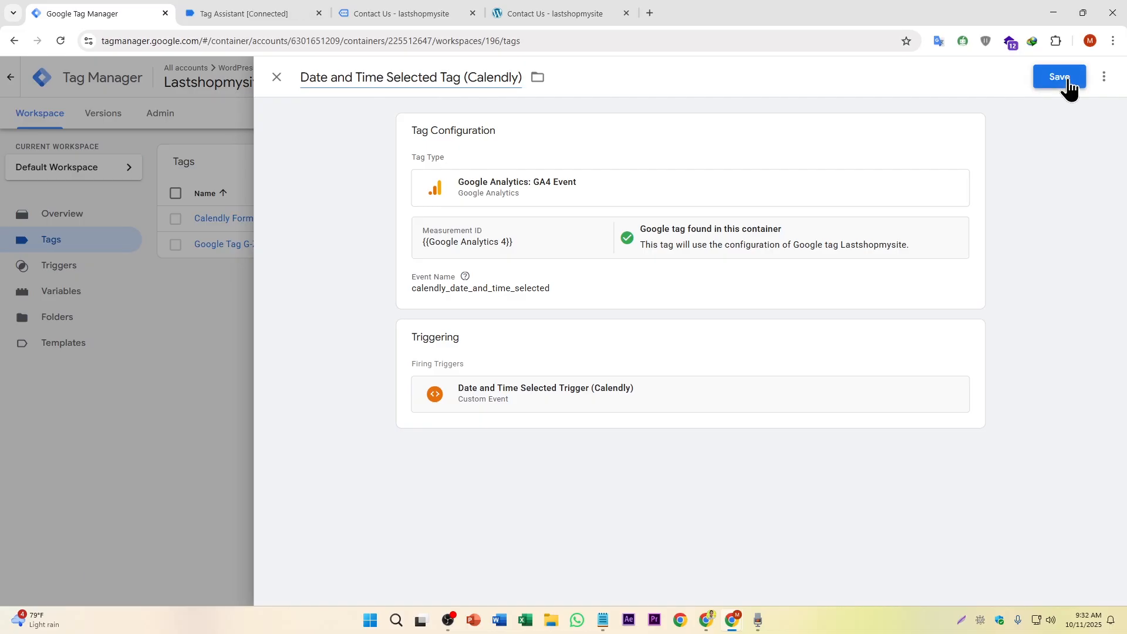
pyautogui.click(1062, 77)
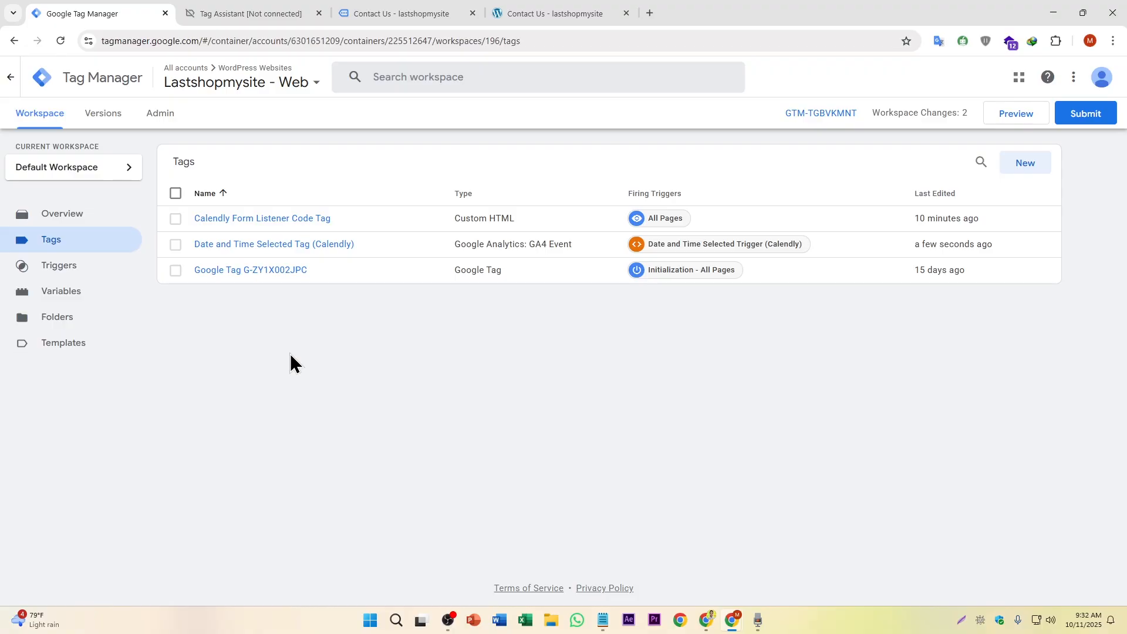
# Add another GA4 Event tag with the Google Analytics 4 variable as Measurement ID and calendly_event_scheduled as event name.
pyautogui.click(1028, 168)
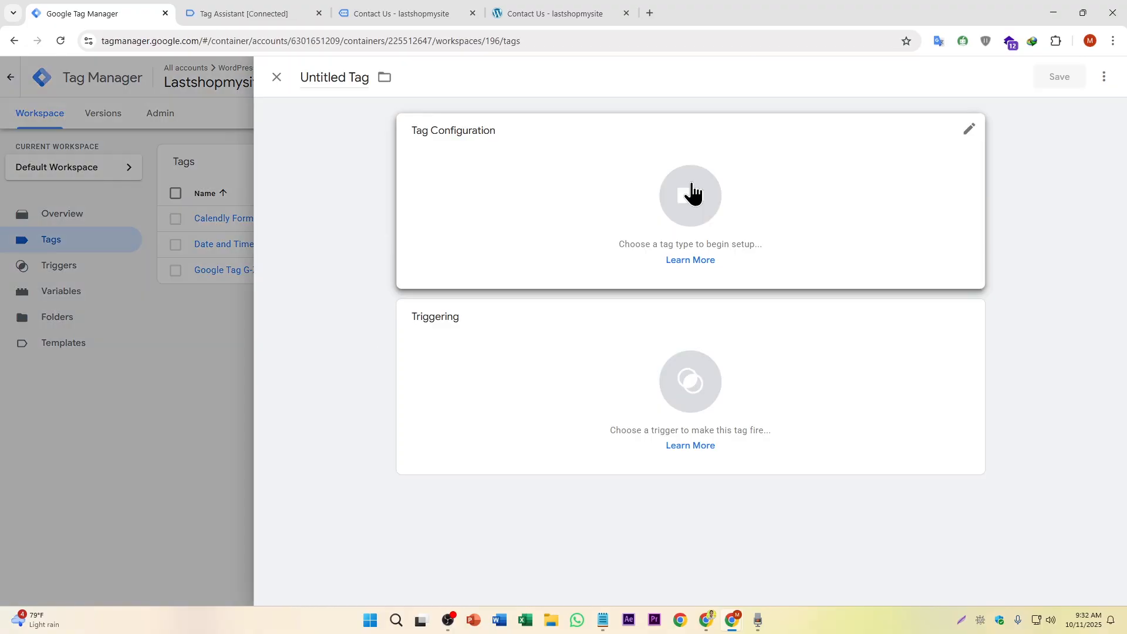
pyautogui.click(691, 192)
pyautogui.click(817, 188)
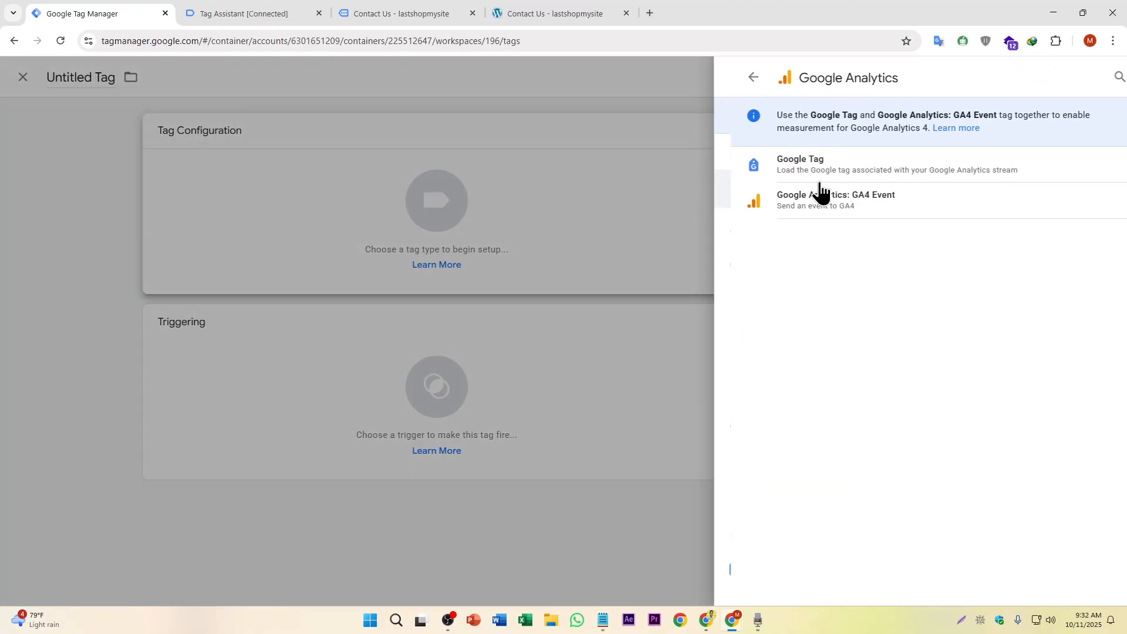
pyautogui.click(821, 207)
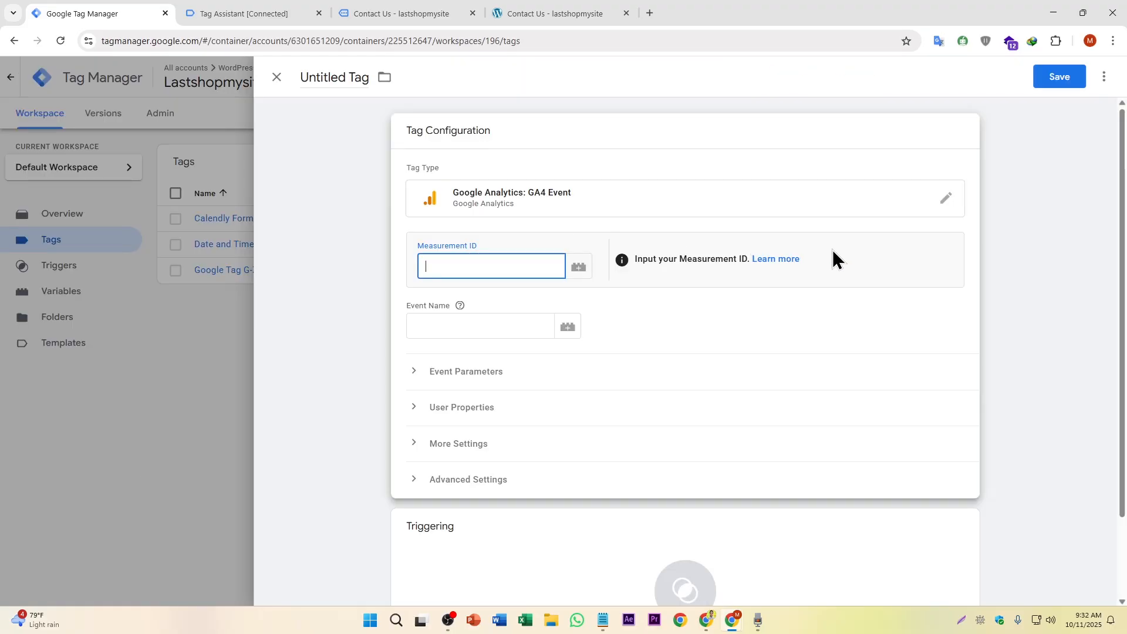
pyautogui.write('{{')
pyautogui.click(502, 397)
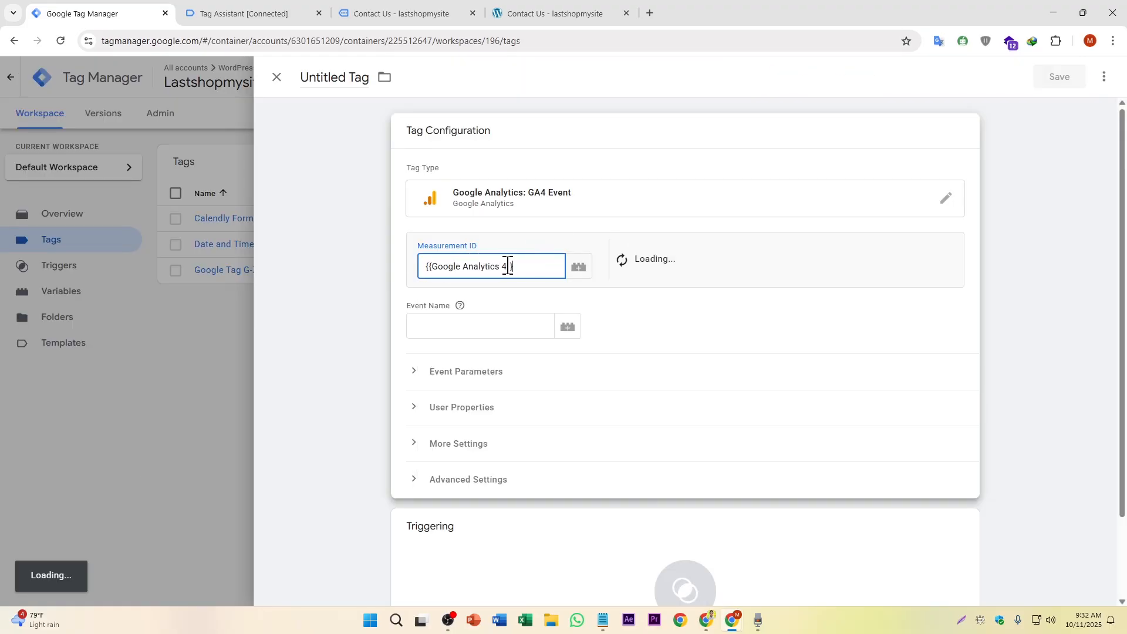
pyautogui.click(498, 333)
pyautogui.hotkey('ctrl', 'v')
# Create a new Custom Event trigger for this tag with the event name calendly.
pyautogui.scroll(-2, 645, 470)
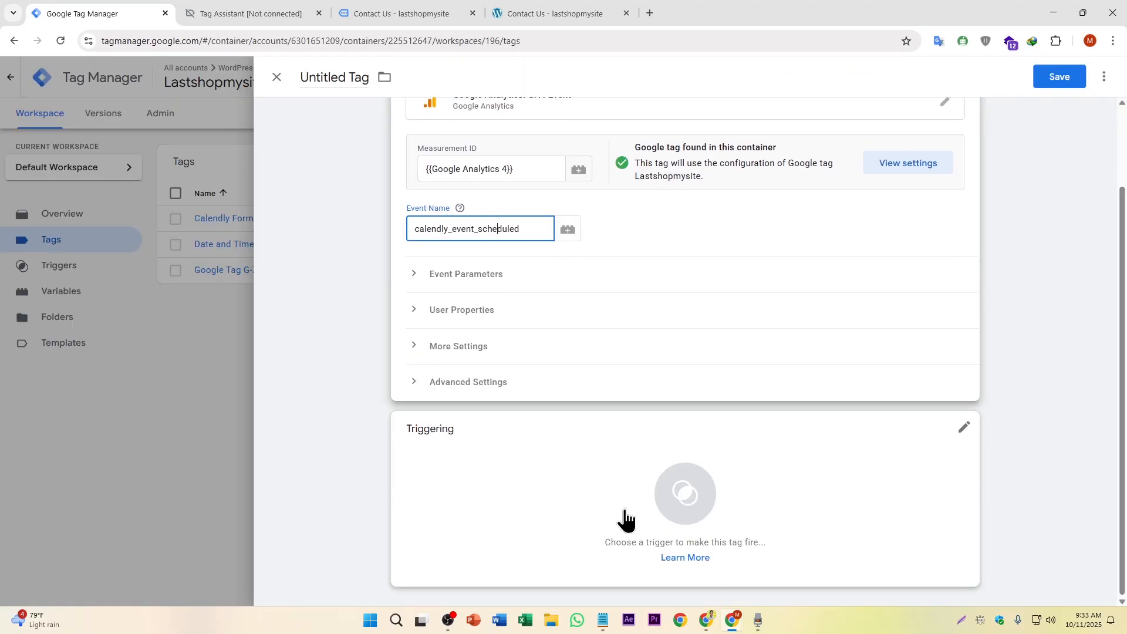
pyautogui.click(586, 491)
pyautogui.click(1099, 79)
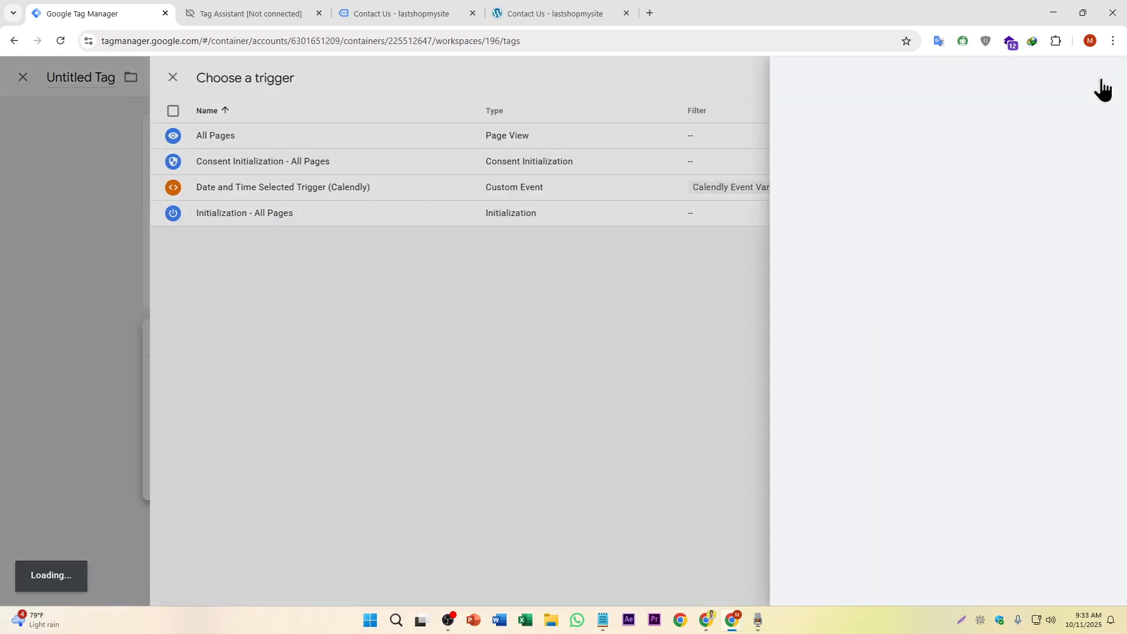
pyautogui.click(669, 211)
pyautogui.scroll(-3, 810, 453)
pyautogui.click(810, 453)
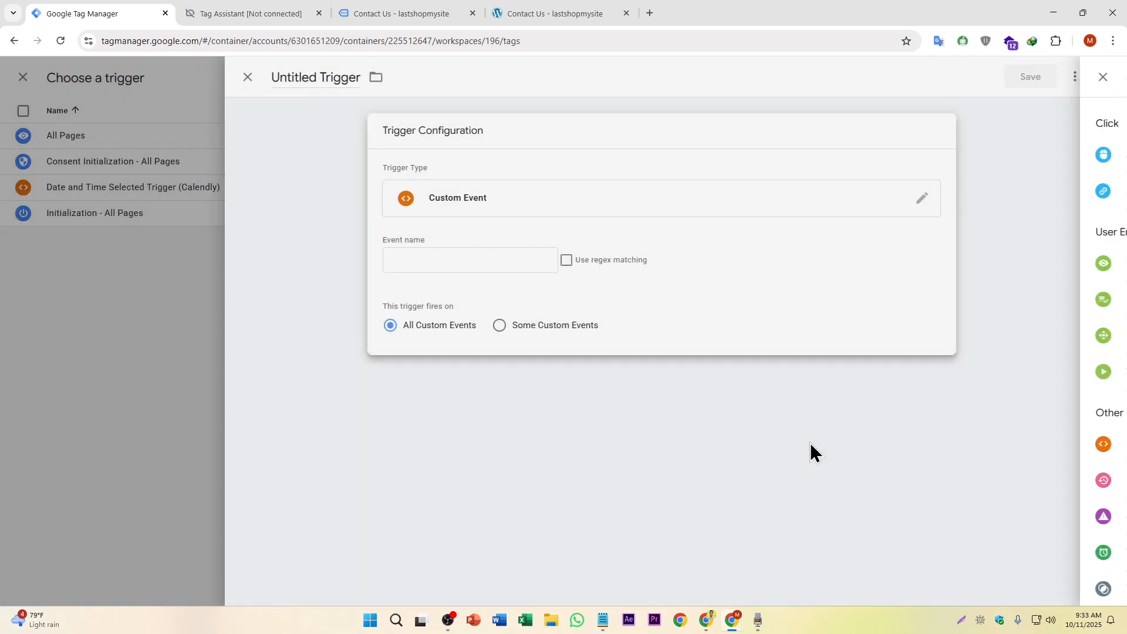
pyautogui.click(455, 258)
pyautogui.click(526, 301)
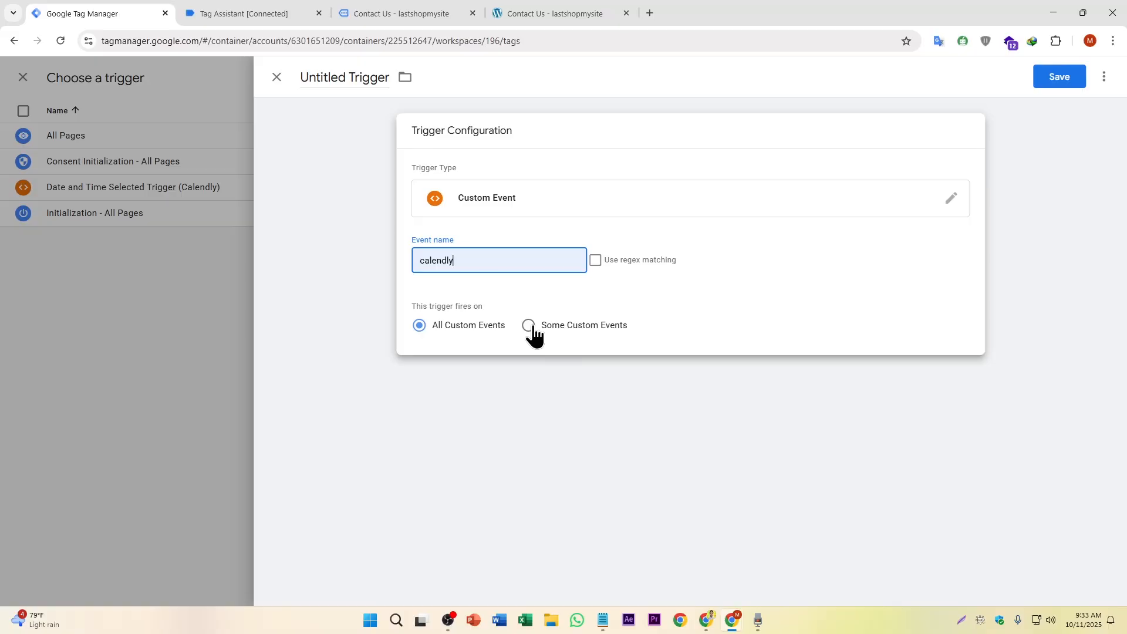
# Fire the trigger only when Calendly Event Variable equals event_scheduled, copied from event 31, and save it as "Event Scheduled Trigger (Calendly)".
pyautogui.click(530, 327)
pyautogui.click(492, 380)
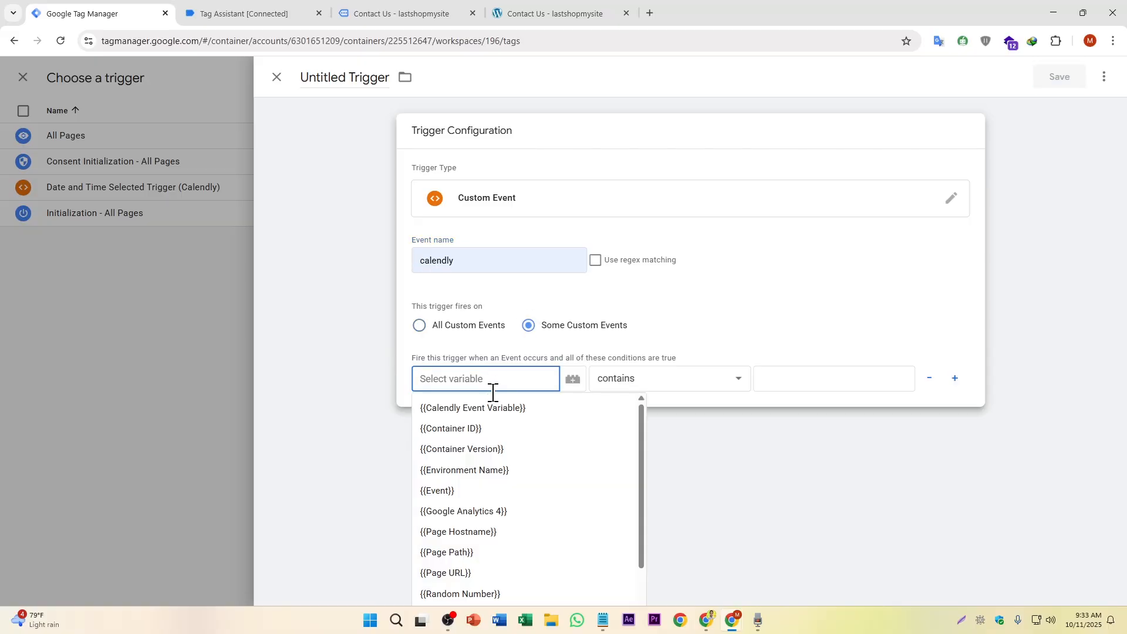
pyautogui.click(459, 410)
pyautogui.click(643, 380)
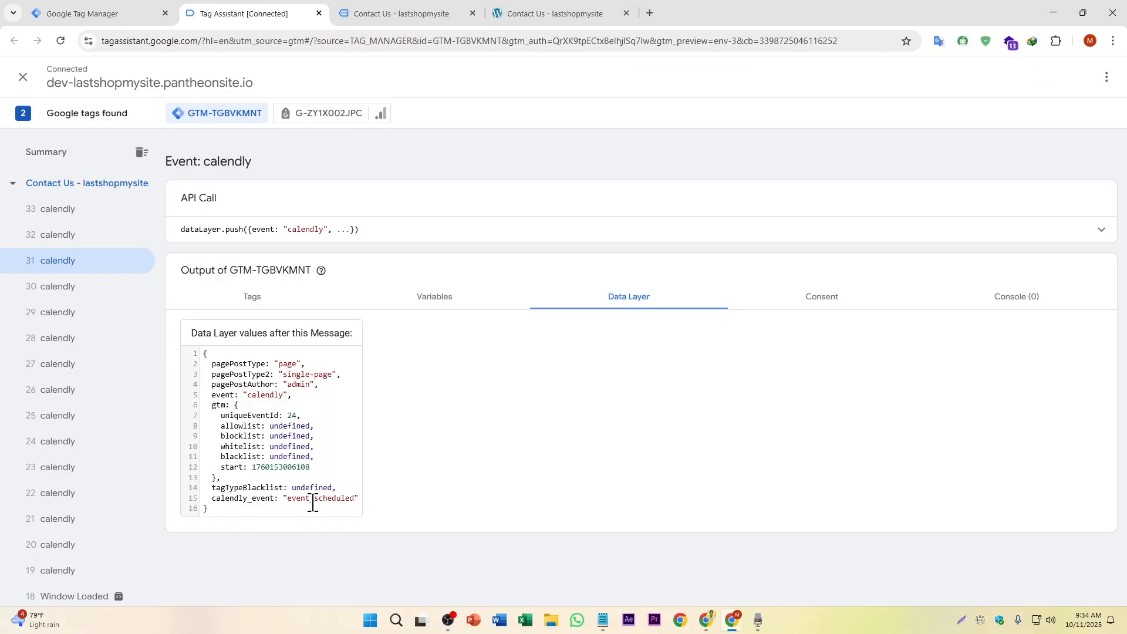
pyautogui.doubleClick(313, 503)
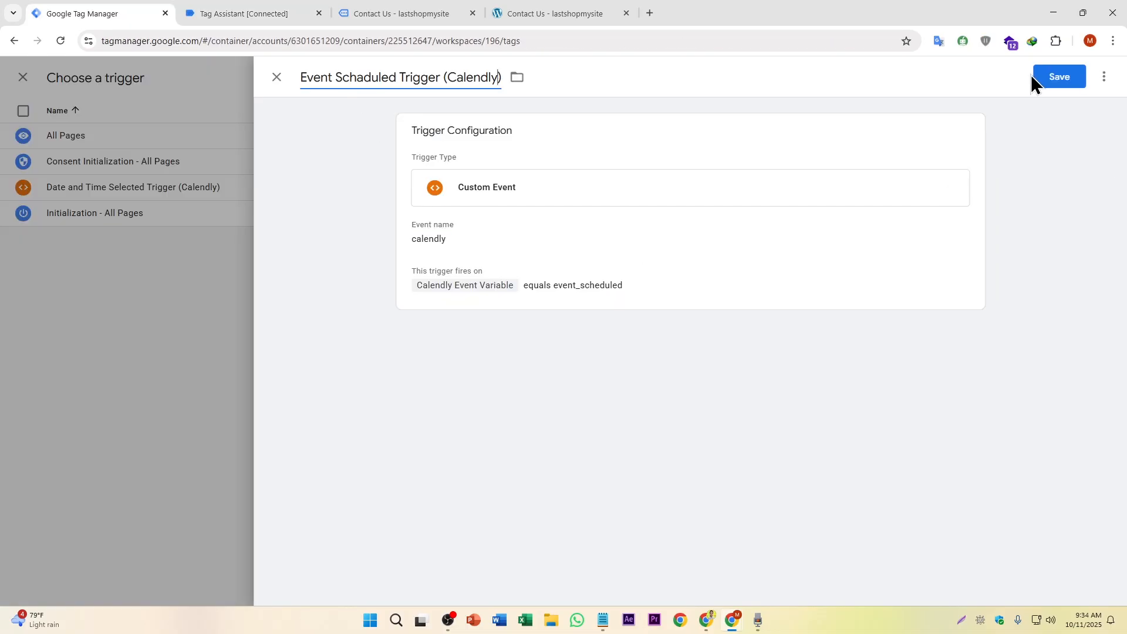
pyautogui.click(1055, 78)
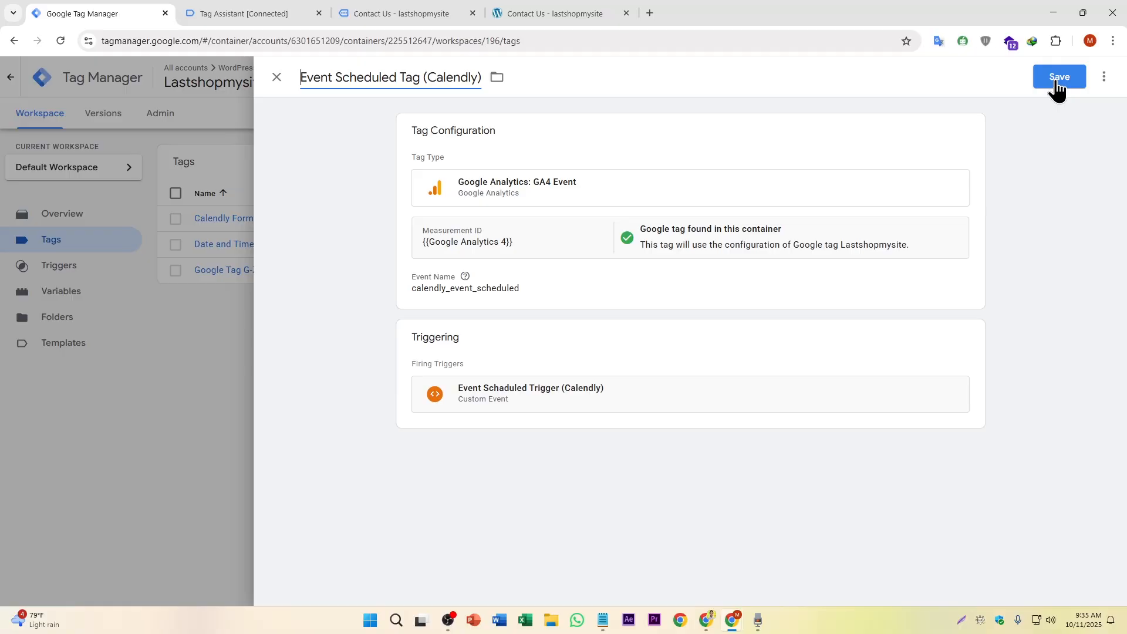
# Save the tag as "Event Scheduled Tag (Calendly)" and publish the workspace changes.
pyautogui.click(1056, 78)
pyautogui.click(1083, 77)
pyautogui.click(1080, 76)
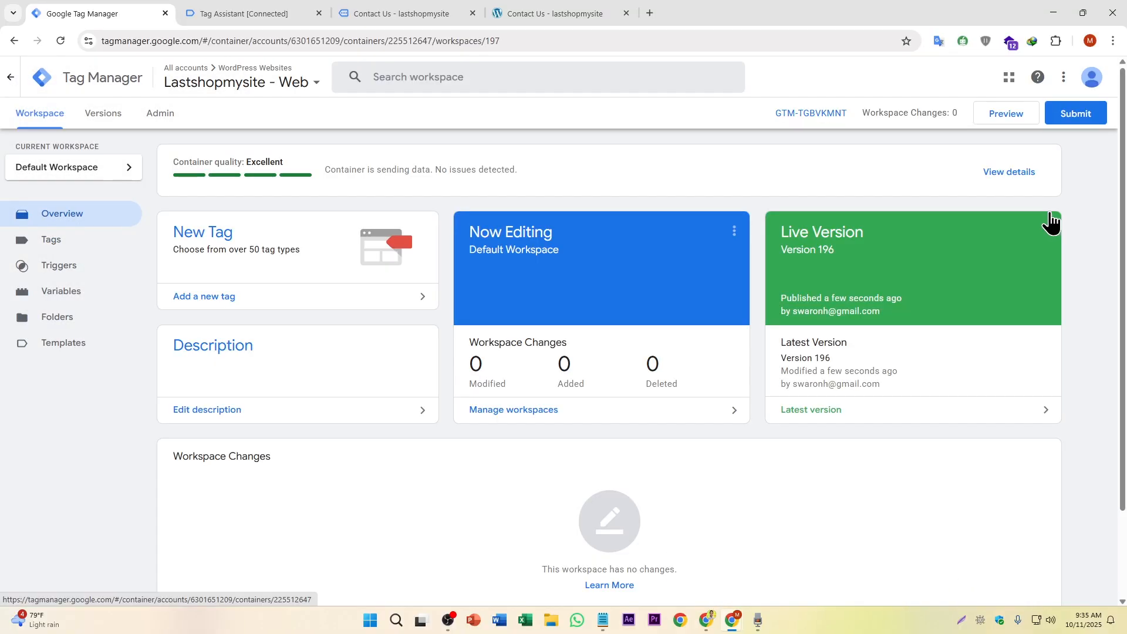